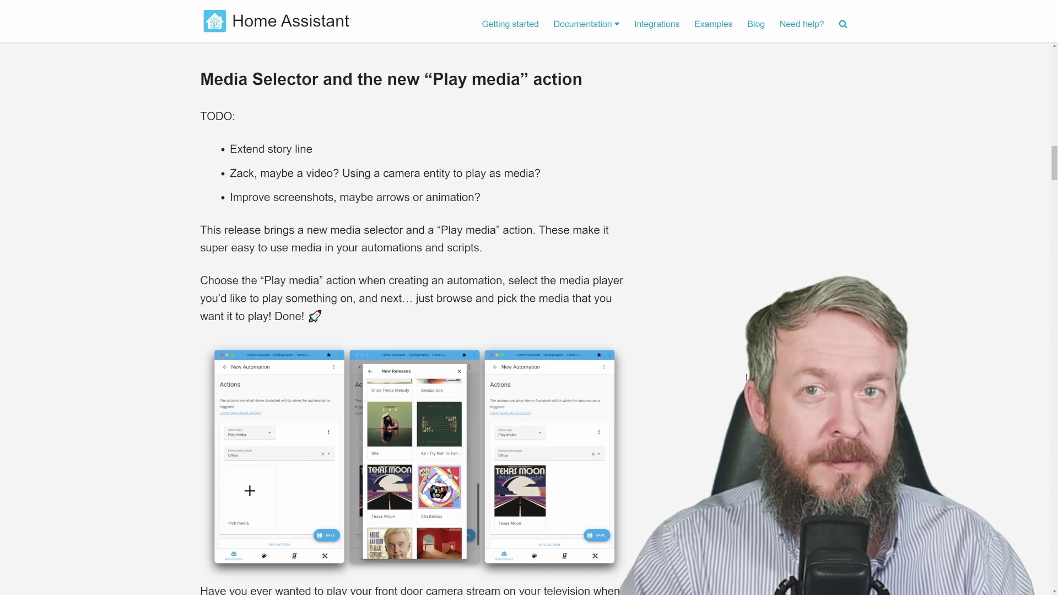
Scroll the 2022.3 release notes down to the 'Media Selector and the new Play media action' heading
scroll(746, 377, down, 1)
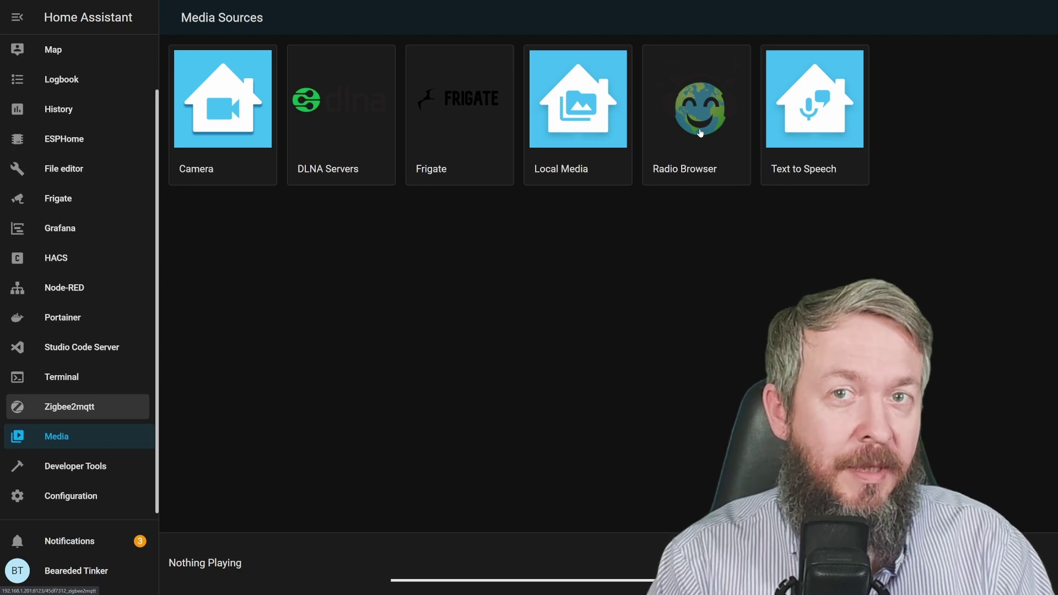
Browse the DLNA Servers media source, then go back to Media Sources
click(338, 122)
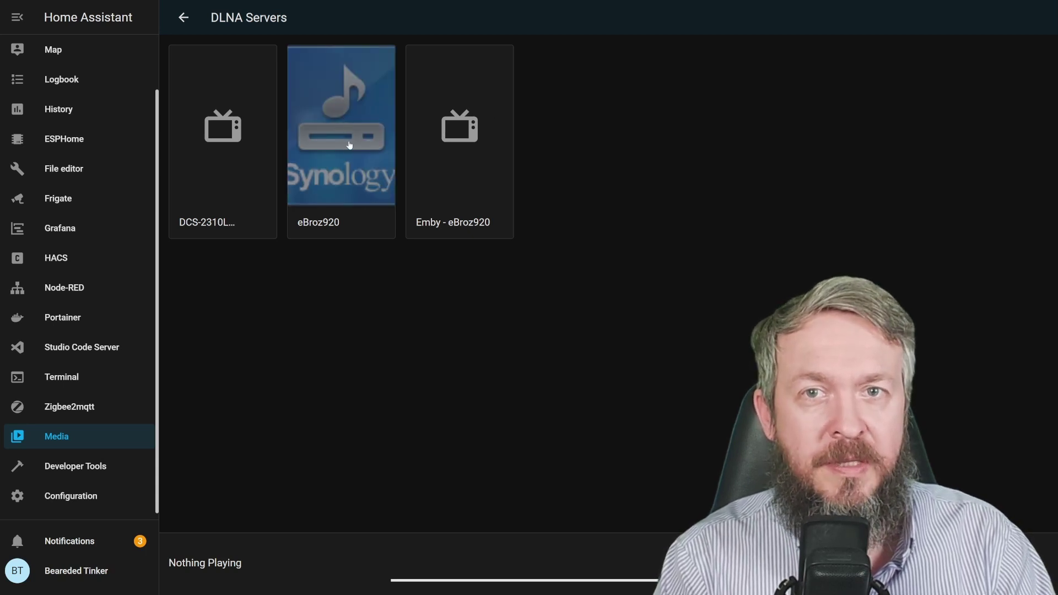
key(alt+Left)
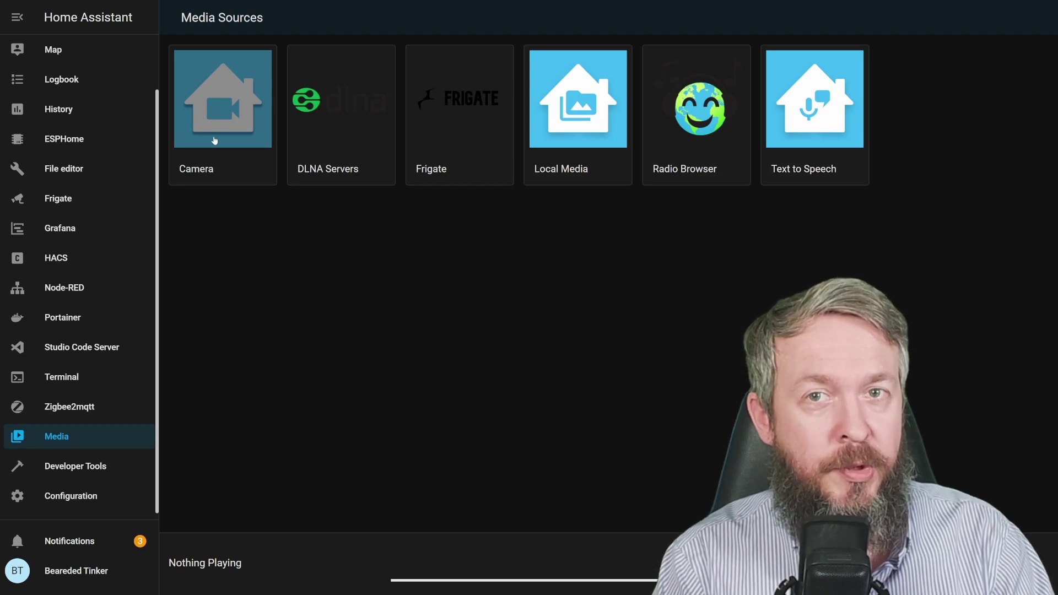
Under Camera, choose Display Me as the player and play the eBroz920 Lift stream
click(215, 141)
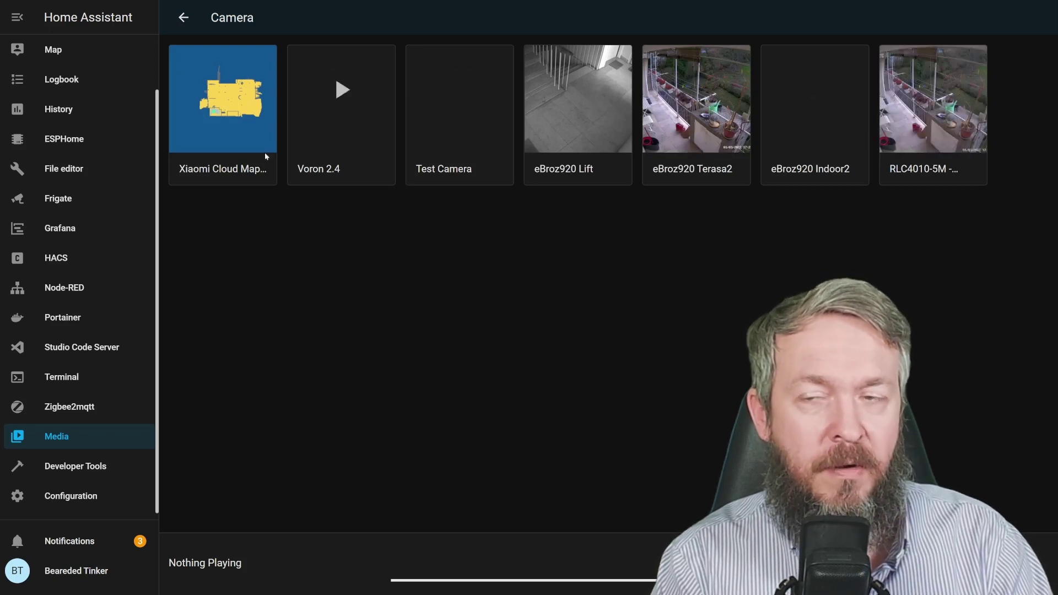
click(184, 18)
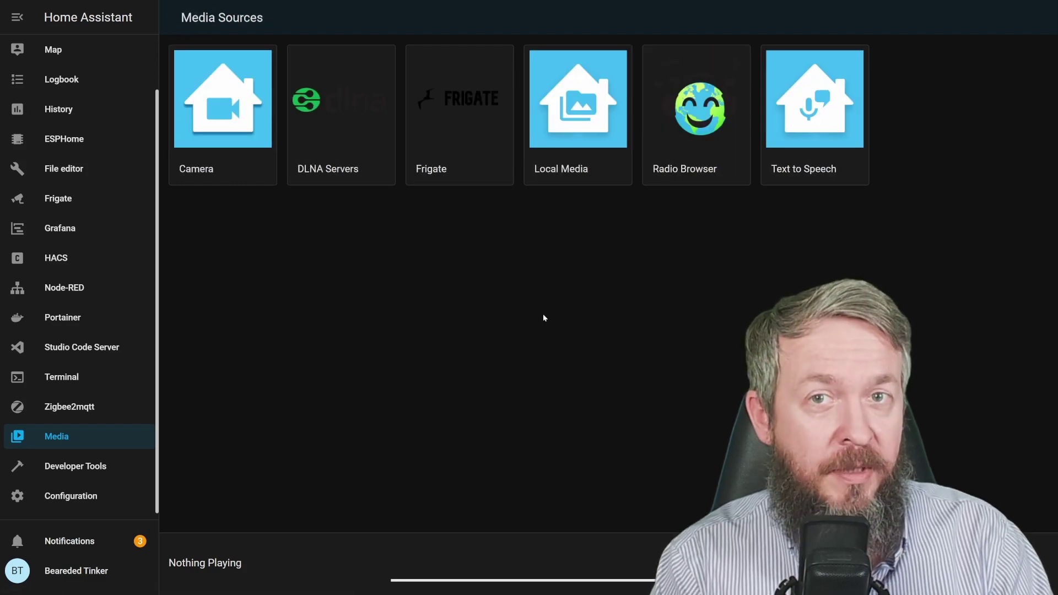
click(259, 127)
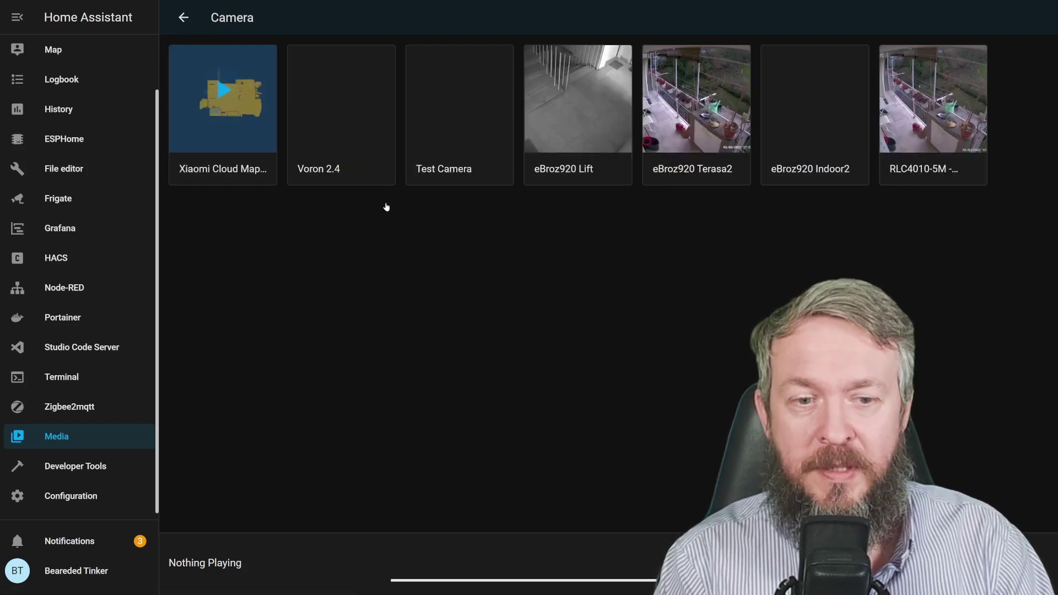
click(1025, 564)
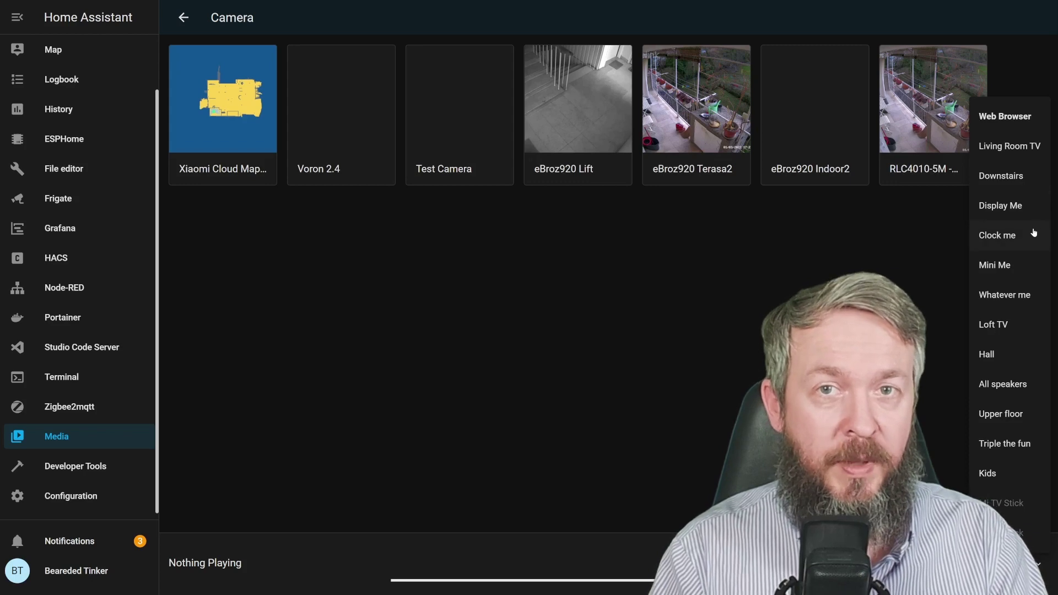
click(1007, 207)
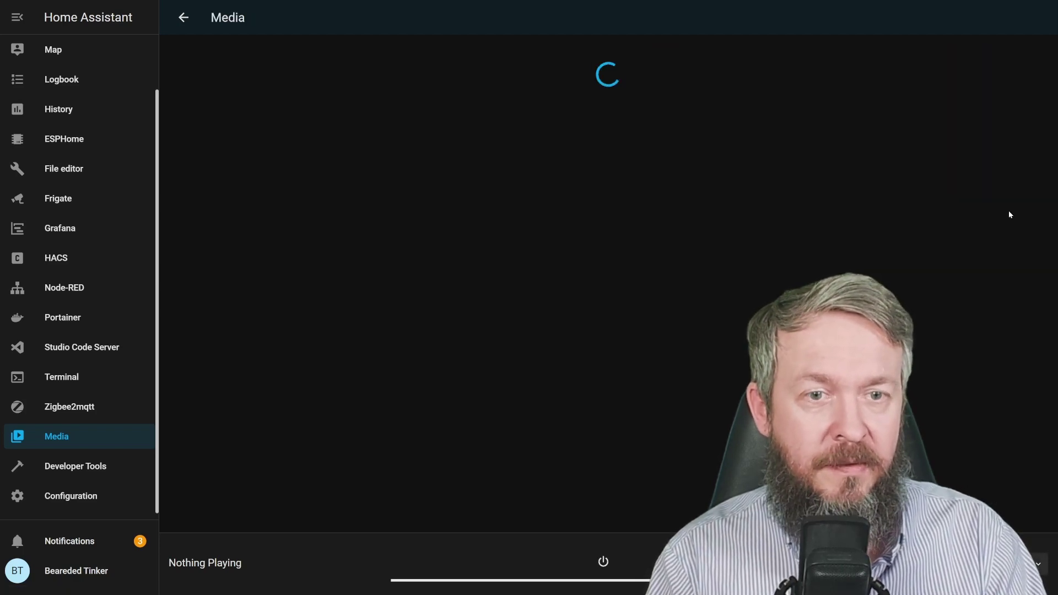
mouse_move(568, 101)
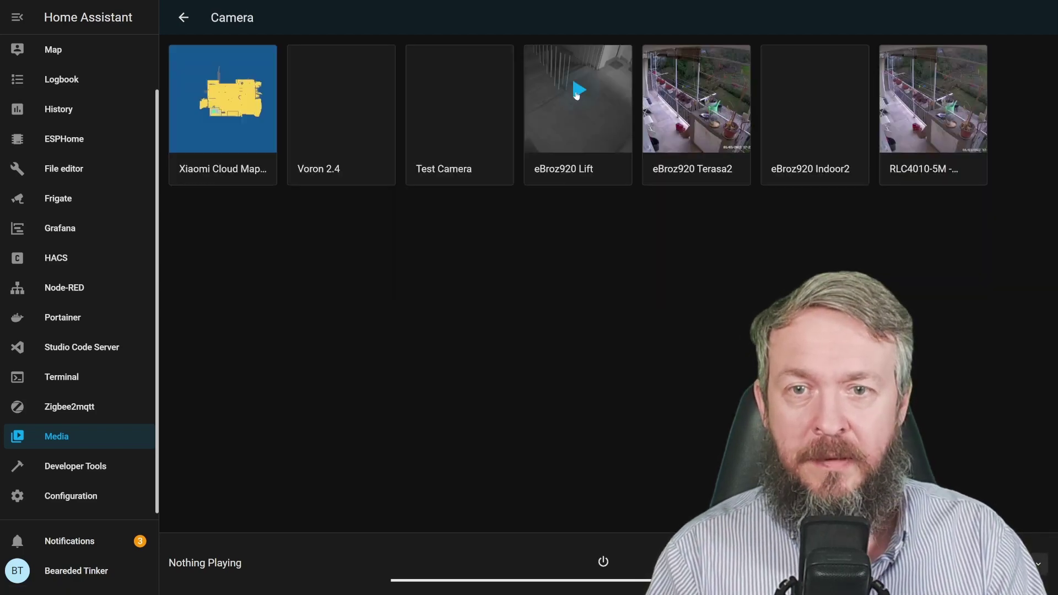
click(576, 95)
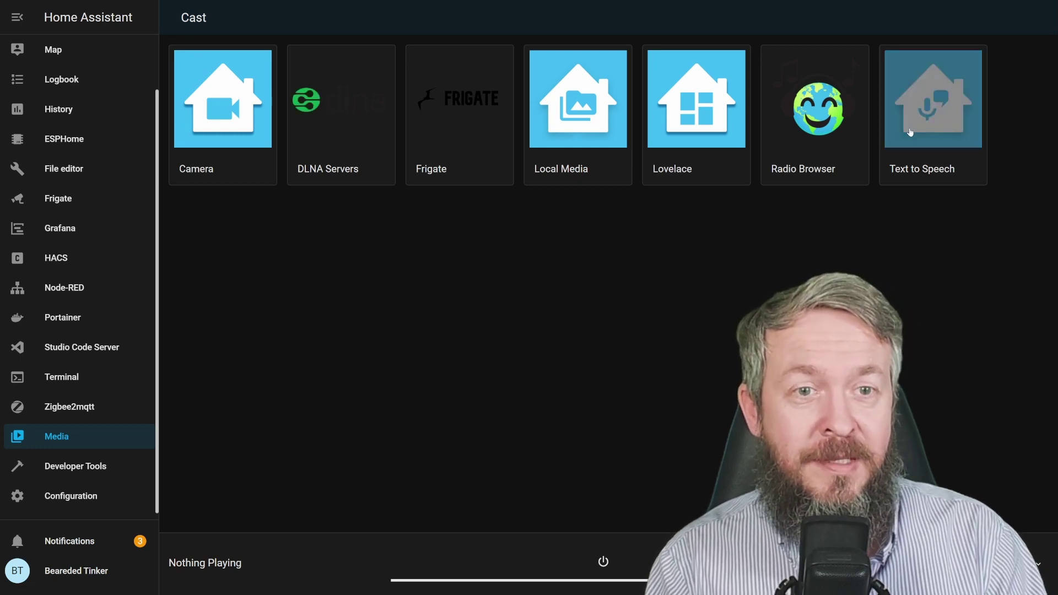
Speak the Croatian Cloud text-to-speech greeting on the Web Browser player, then return to Media Sources
click(910, 132)
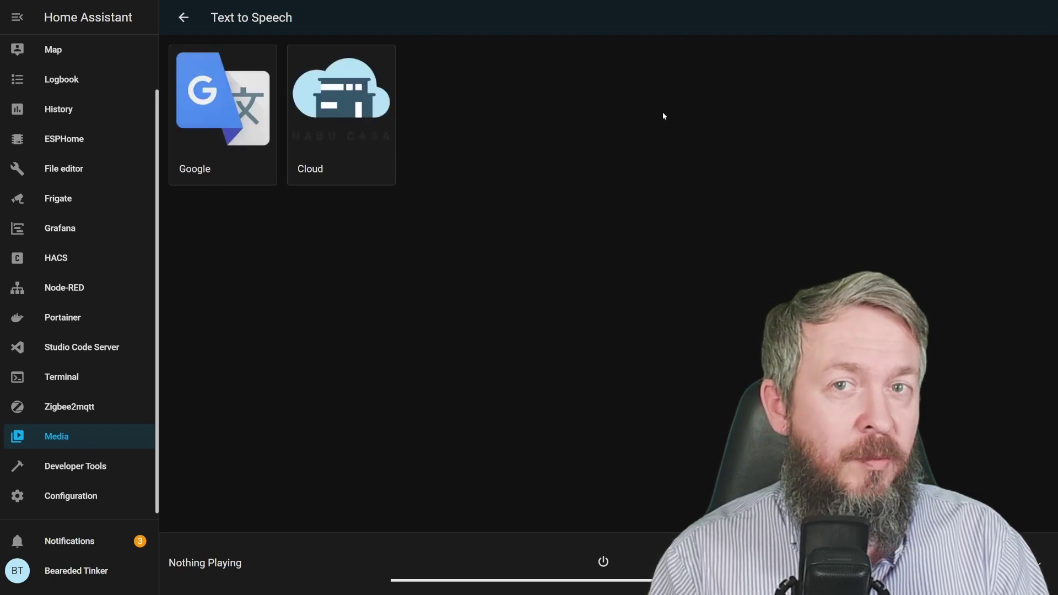
click(204, 111)
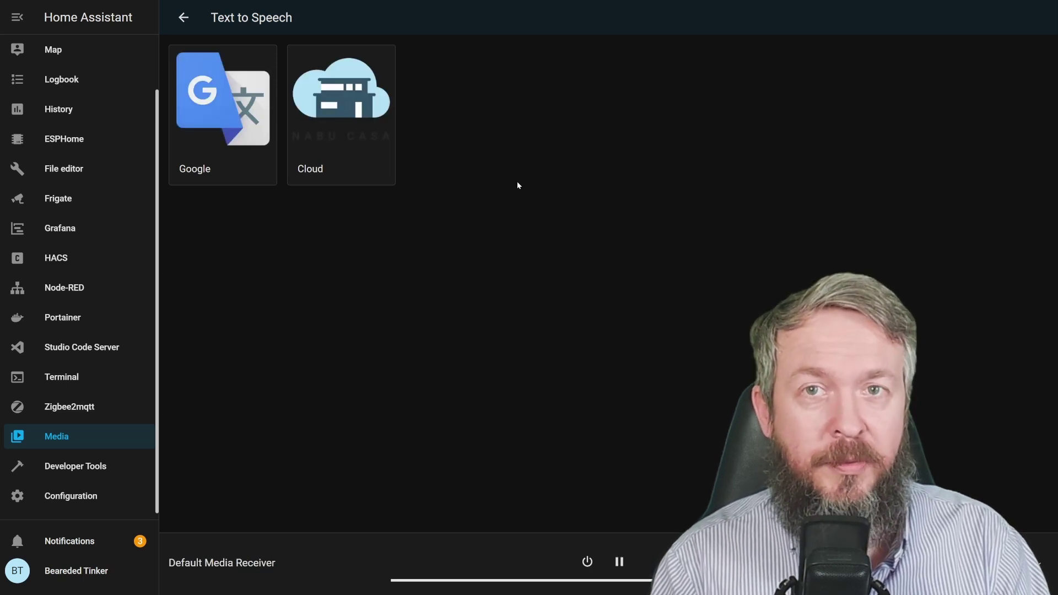
click(1038, 563)
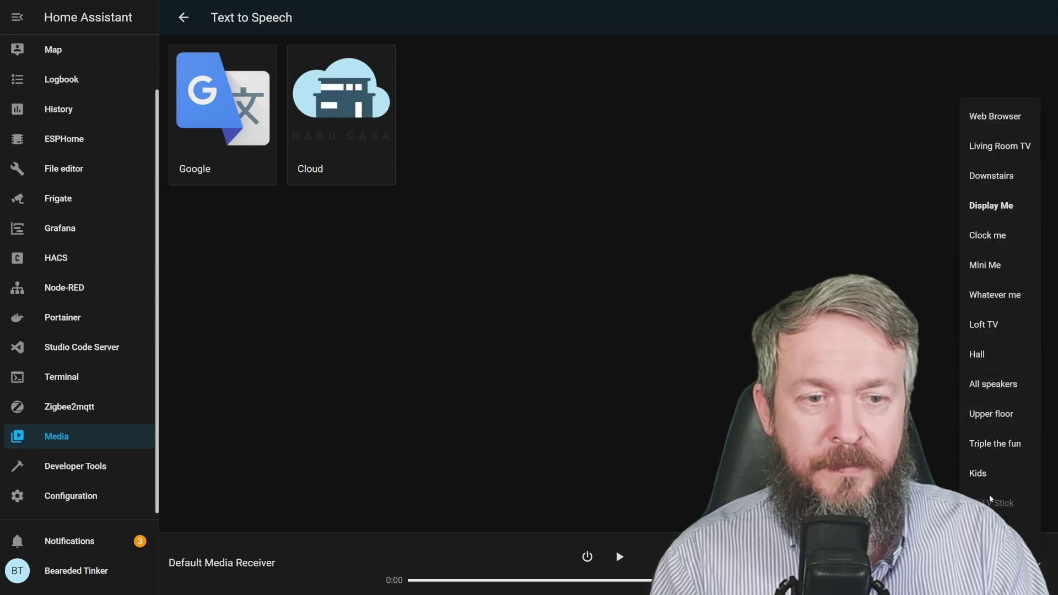
click(997, 120)
click(346, 114)
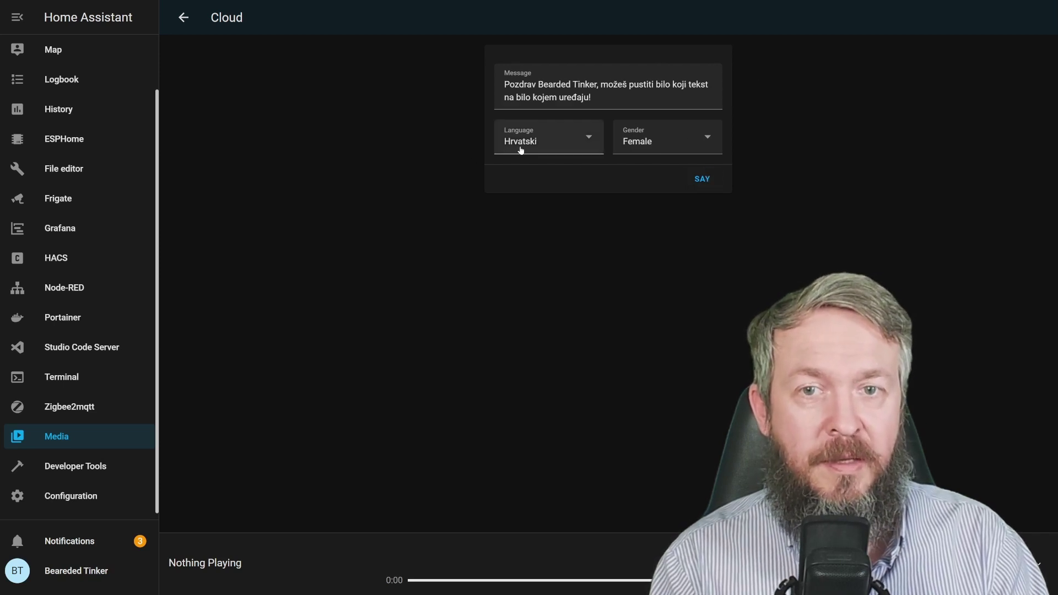
click(703, 181)
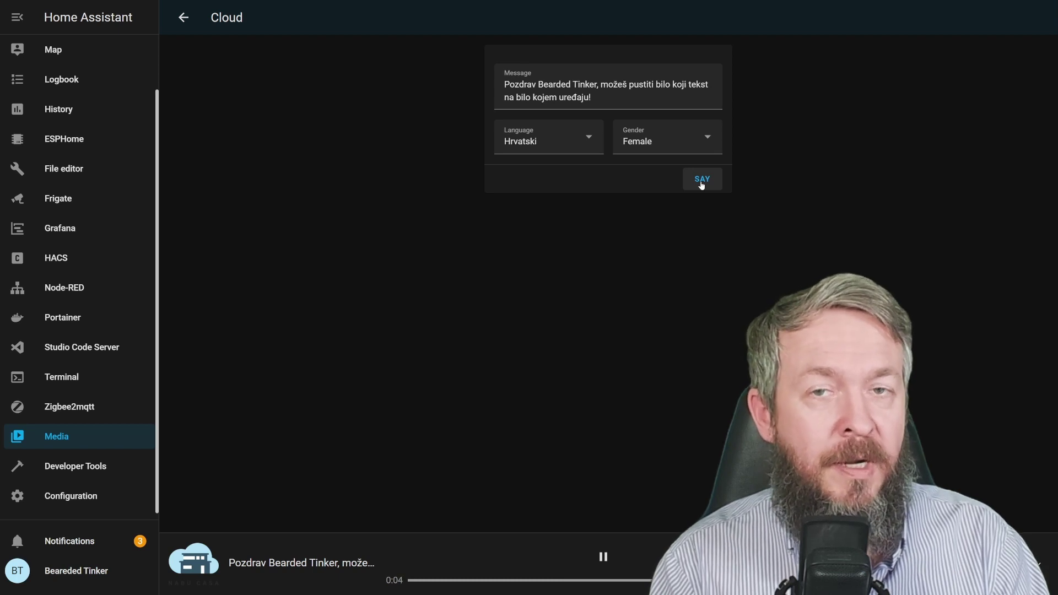
click(184, 17)
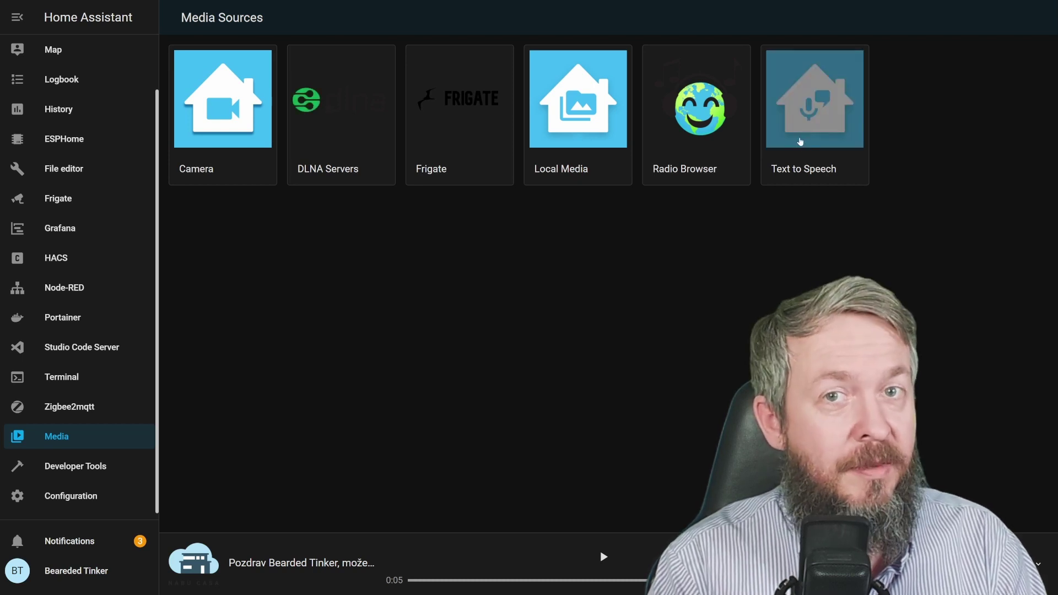
In Radio Browser, open the Ukraine stations and play 'Українське радіо. Голос Донбасу (192 kbit/s)'
click(692, 132)
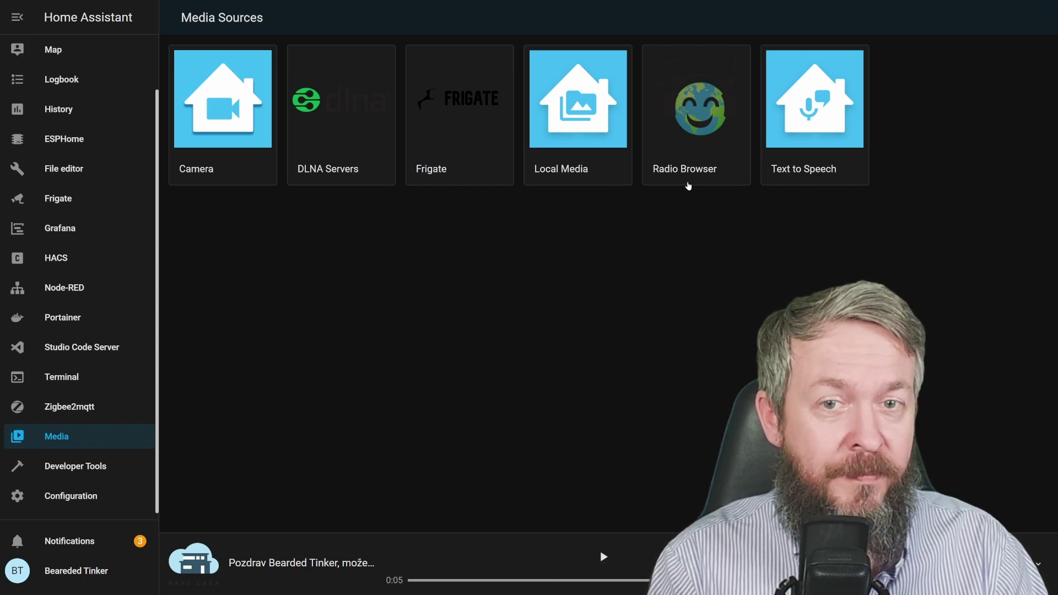
click(688, 165)
drag(1054, 67, 1053, 386)
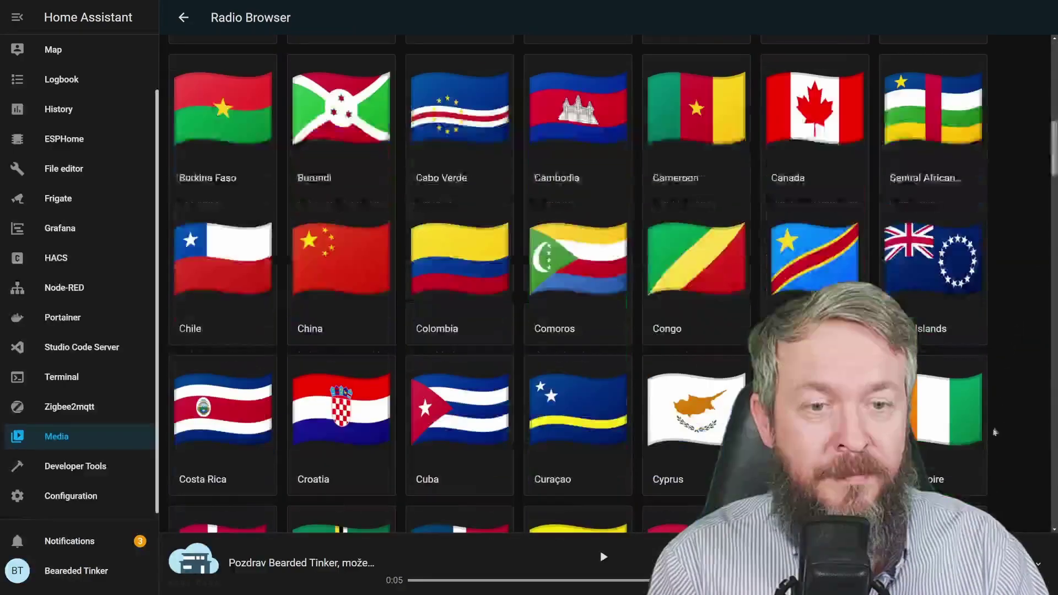
drag(1053, 153, 1054, 509)
click(768, 163)
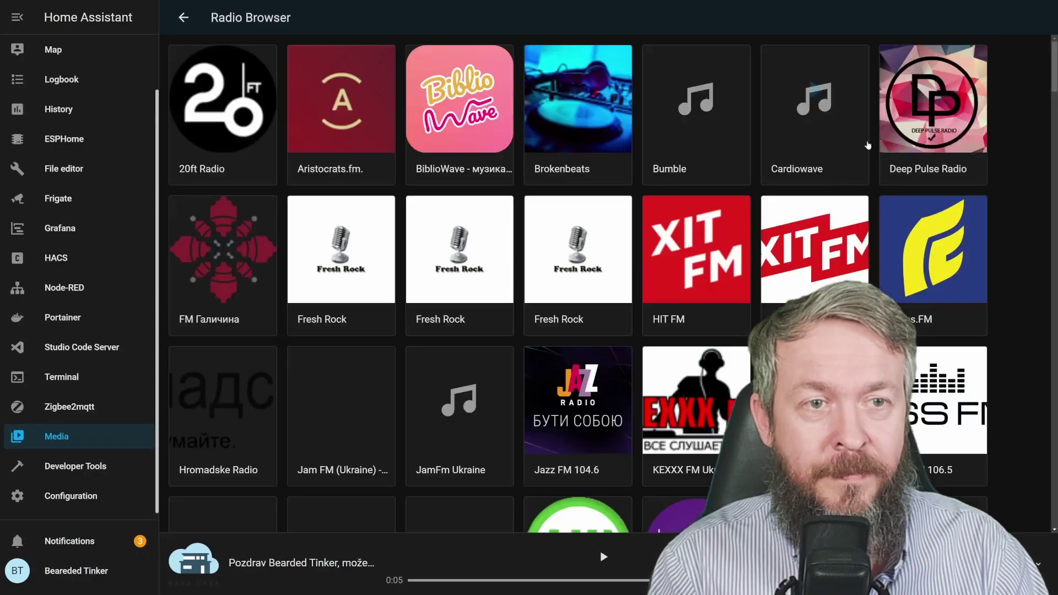
drag(1054, 66, 1054, 363)
click(460, 331)
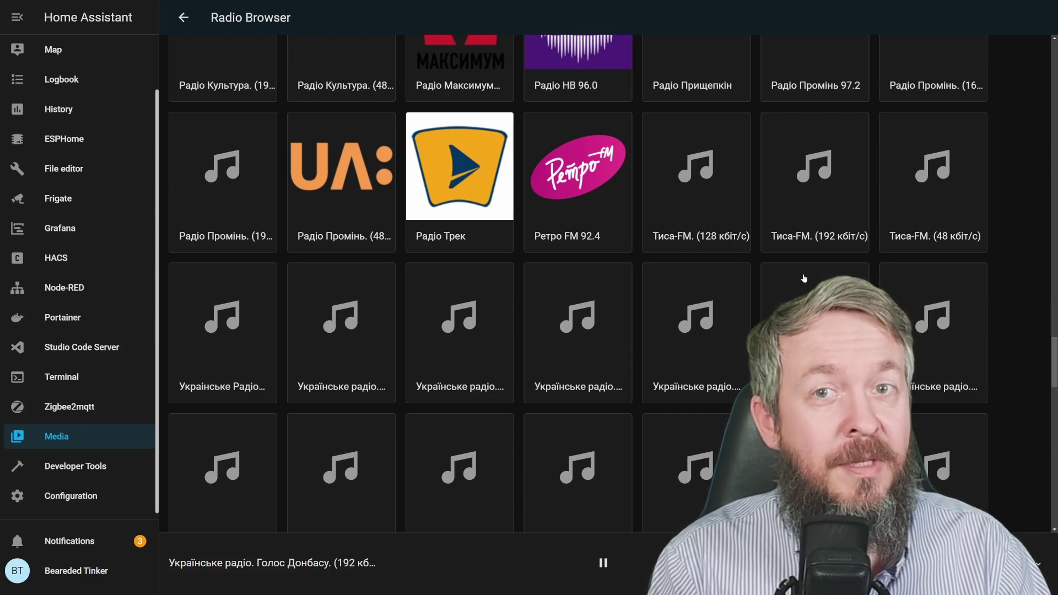
Visit the Popular, By Category and By Language groupings, returning to the Radio Browser top level each time
click(184, 18)
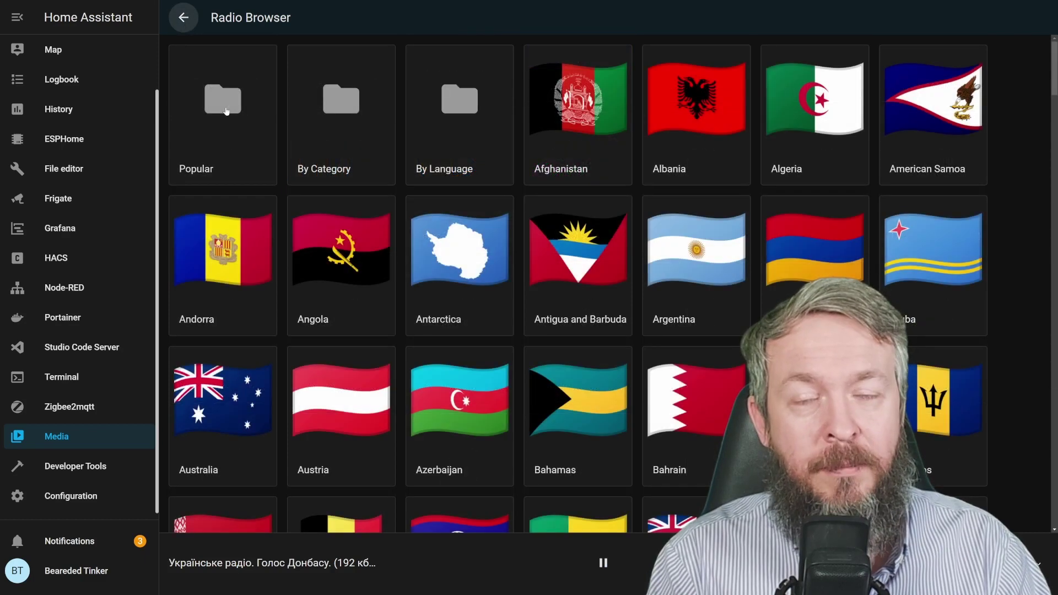
click(225, 111)
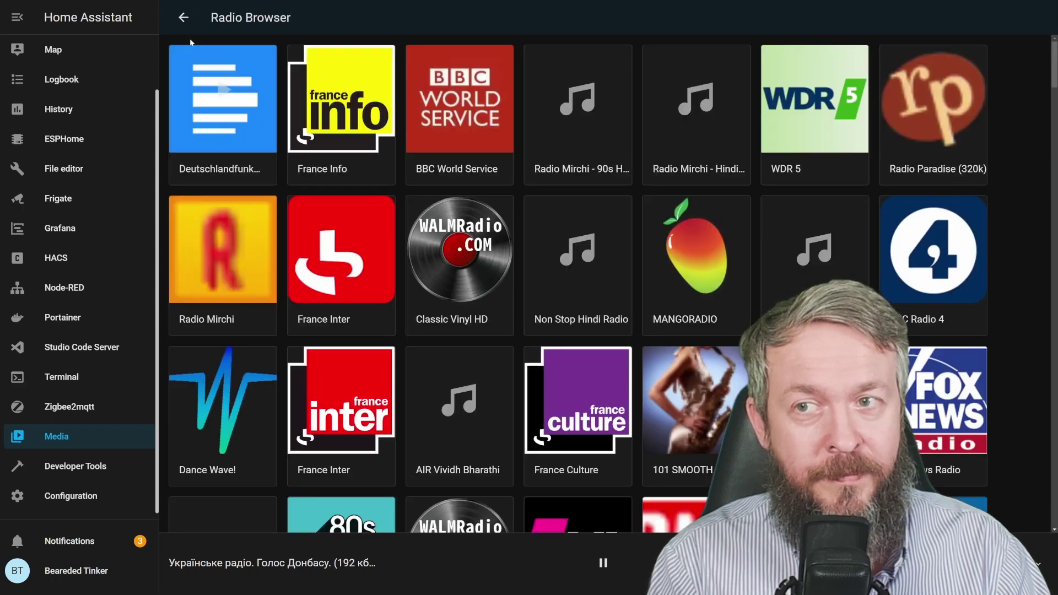
click(183, 17)
click(341, 107)
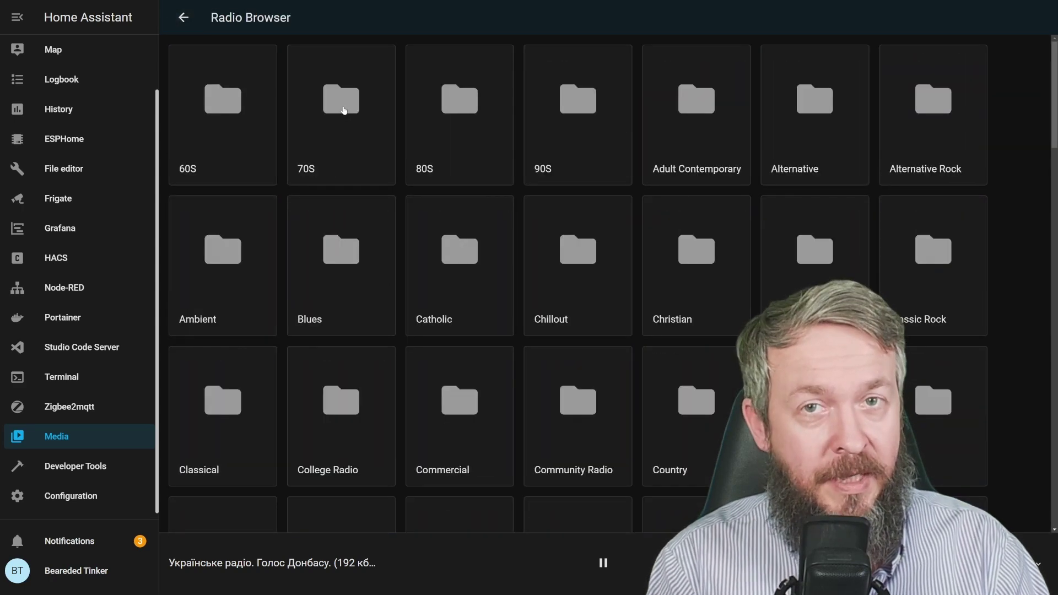
click(183, 17)
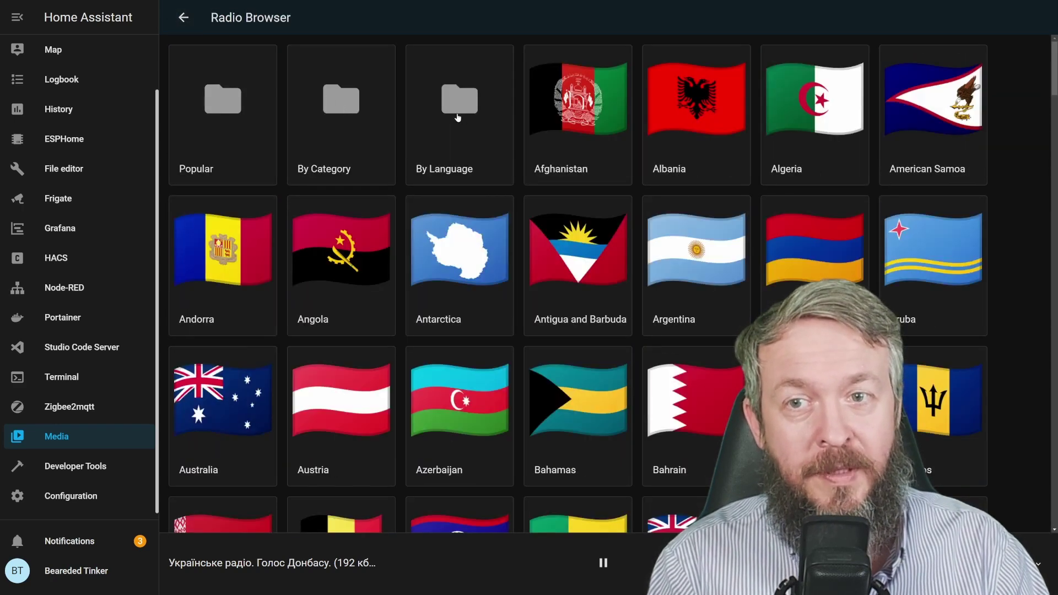
click(457, 118)
click(170, 17)
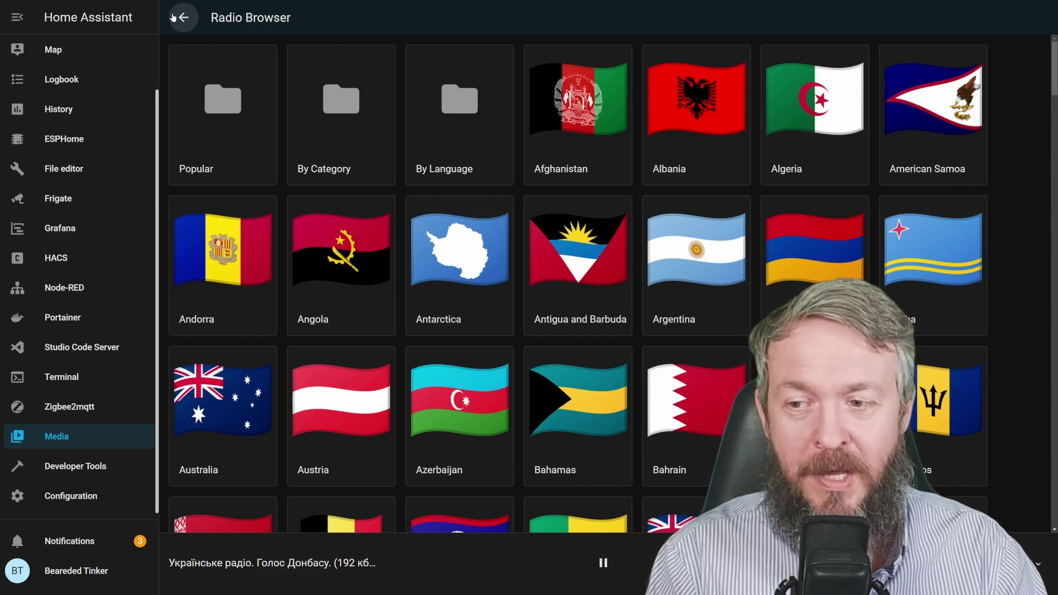
Create a new empty automation from the Automations list in Configuration
click(69, 494)
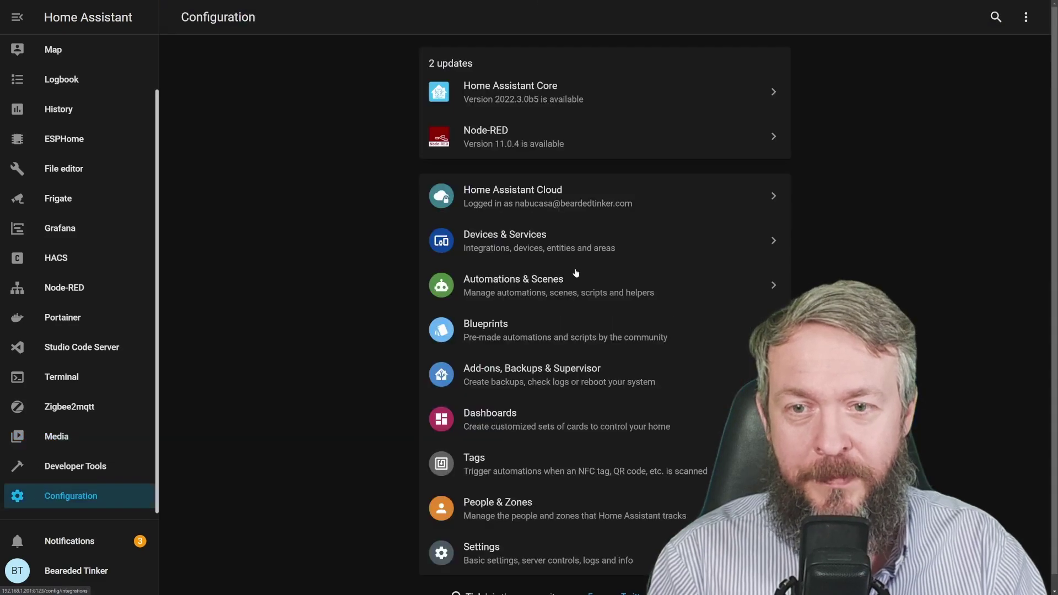
click(528, 278)
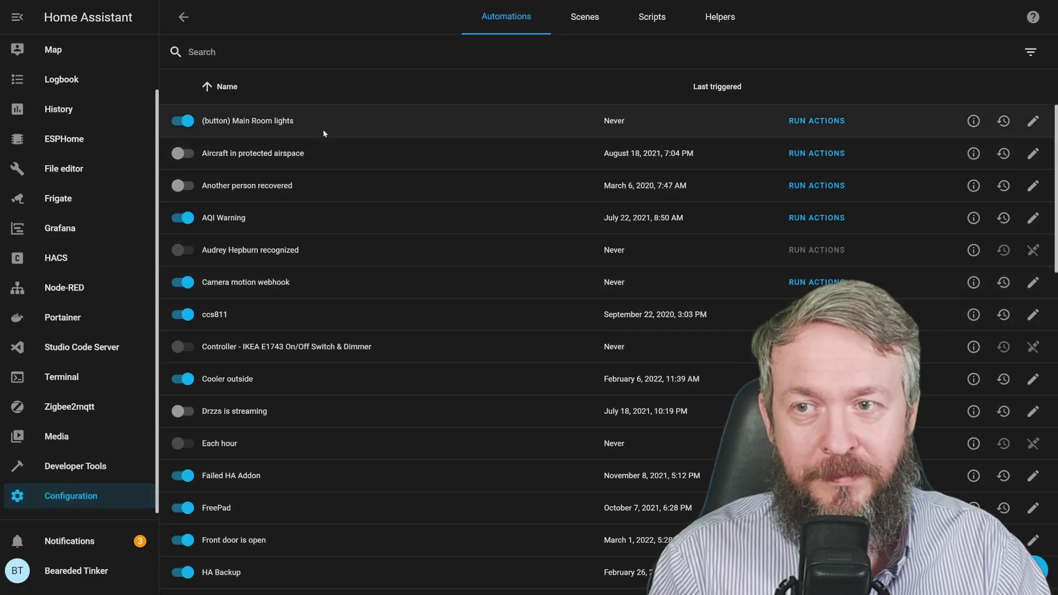
click(1036, 568)
click(515, 351)
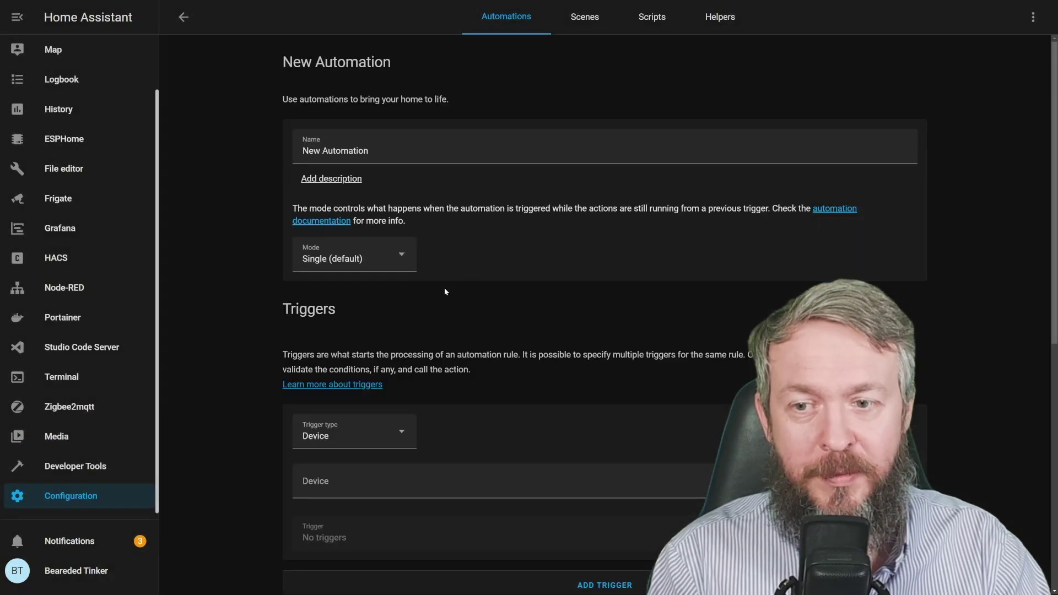
Add a Time trigger that fires at a fixed time
scroll(444, 288, down, 2)
click(386, 327)
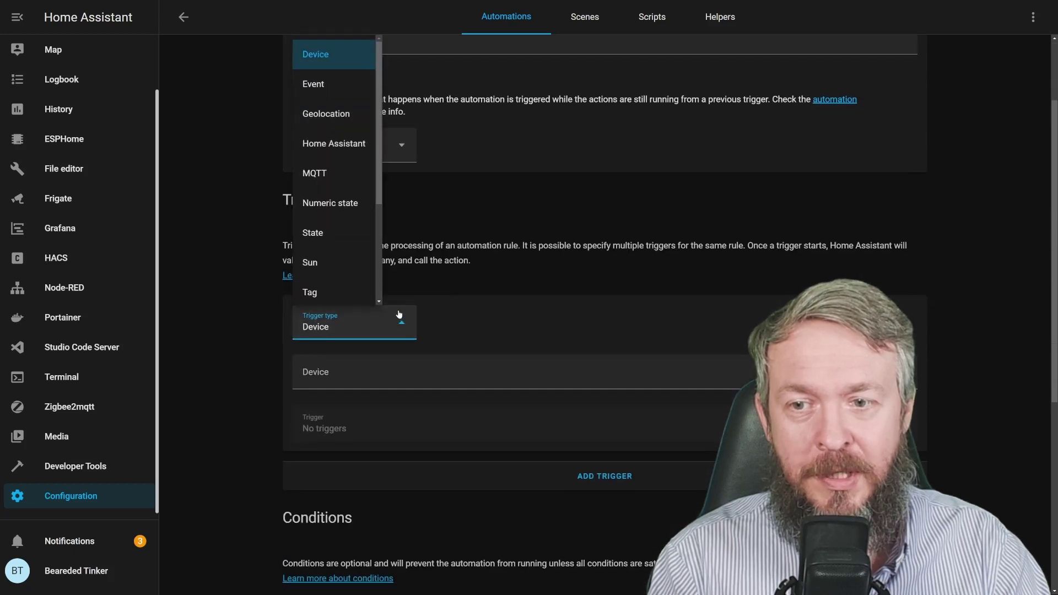
scroll(339, 268, down, 1)
scroll(339, 269, down, 2)
click(335, 266)
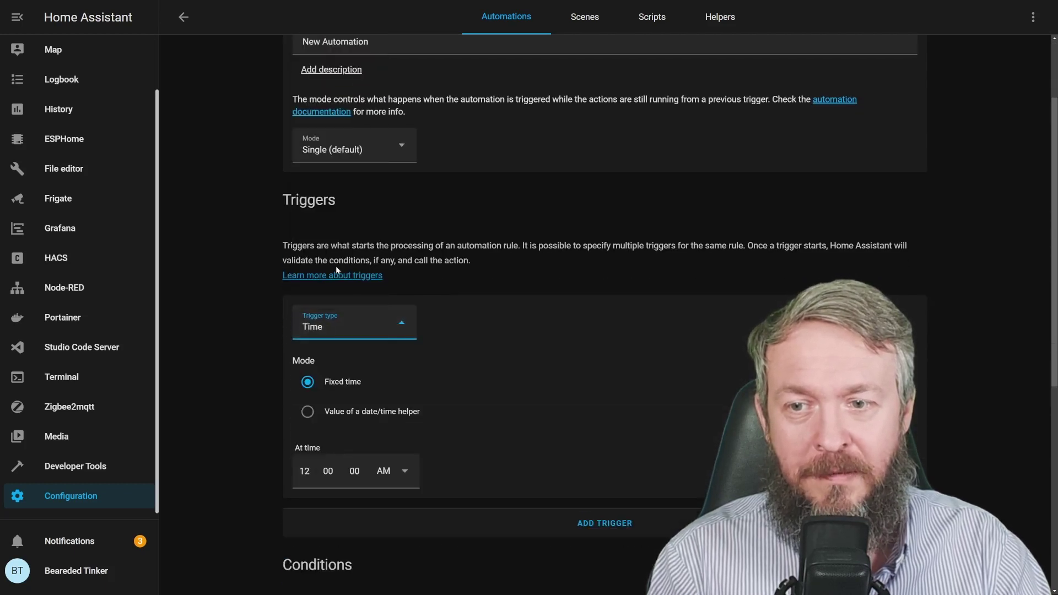
Set the trigger time to 7:00:00 AM
scroll(461, 425, down, 2)
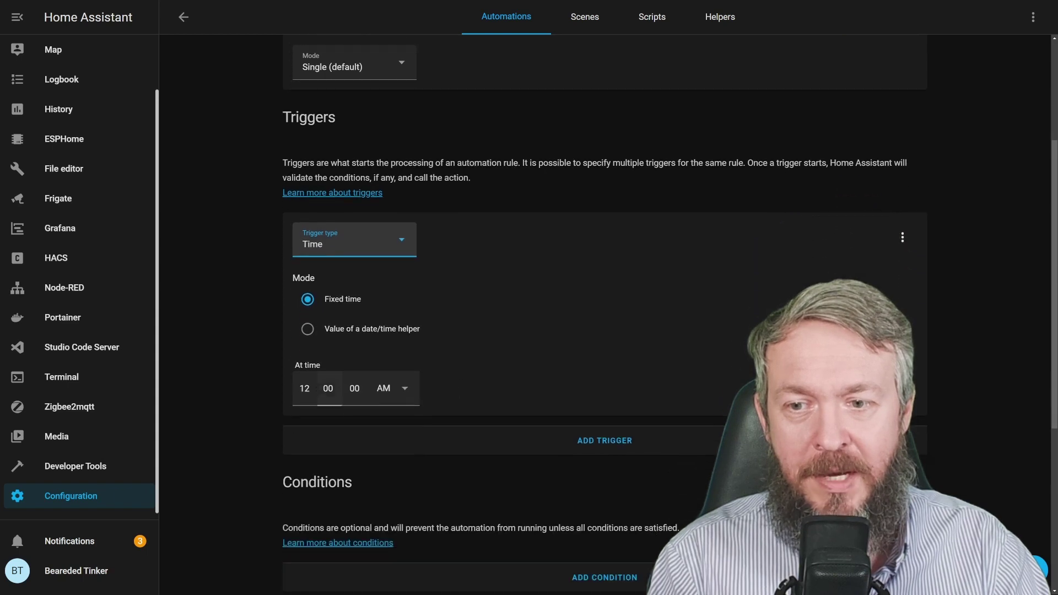
click(305, 389)
text(7)
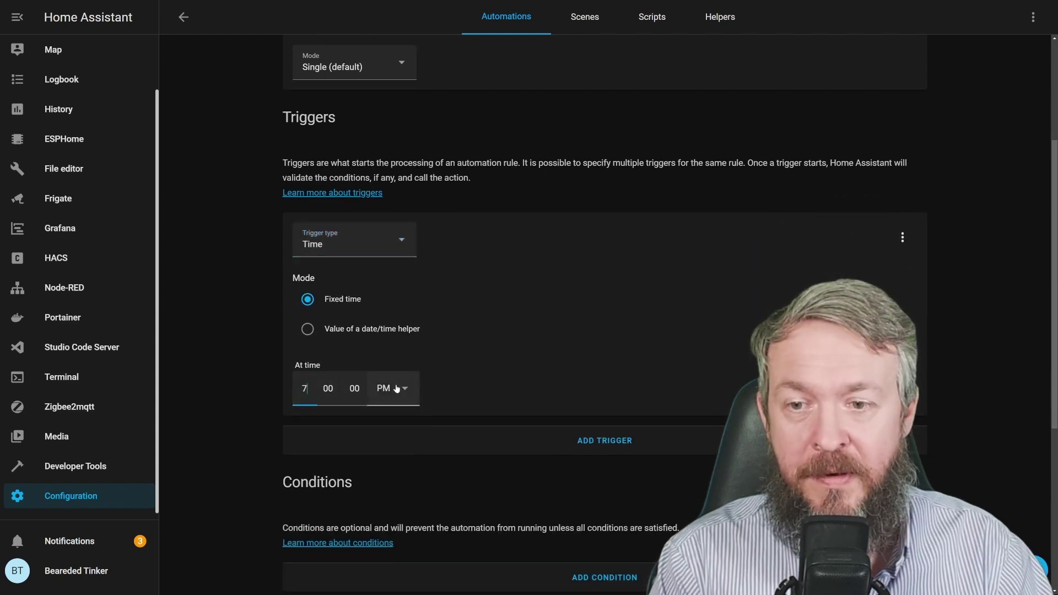
click(402, 388)
click(397, 426)
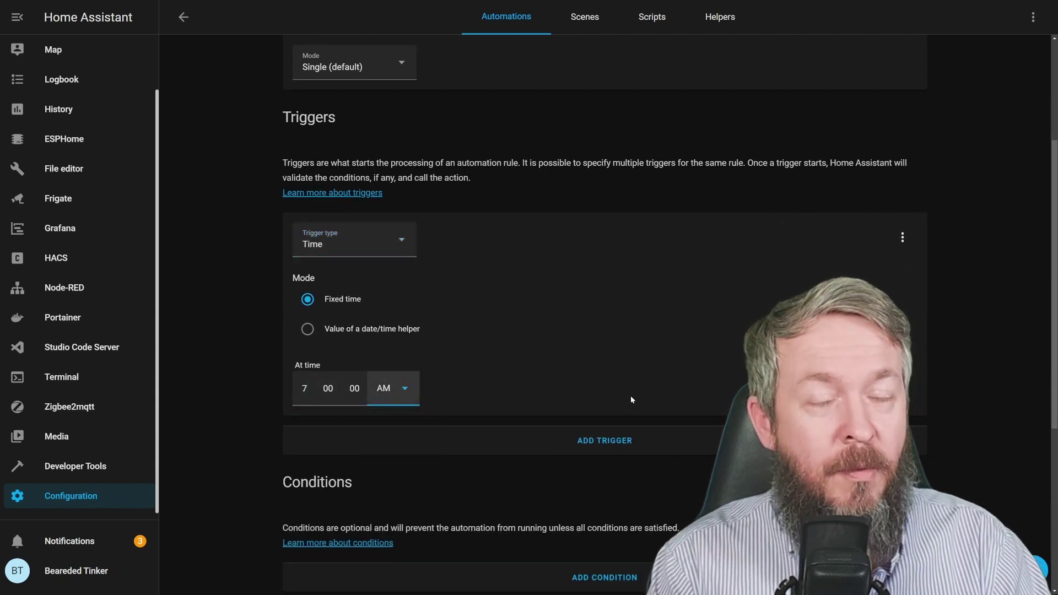
scroll(630, 396, down, 5)
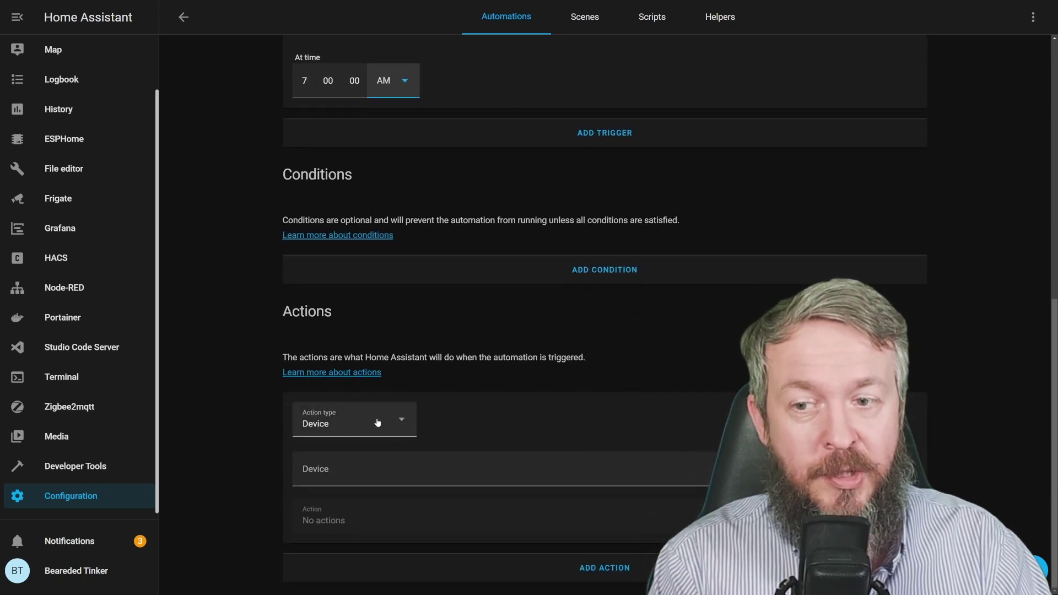
Add a Play media action targeting the Downstairs media player
click(388, 417)
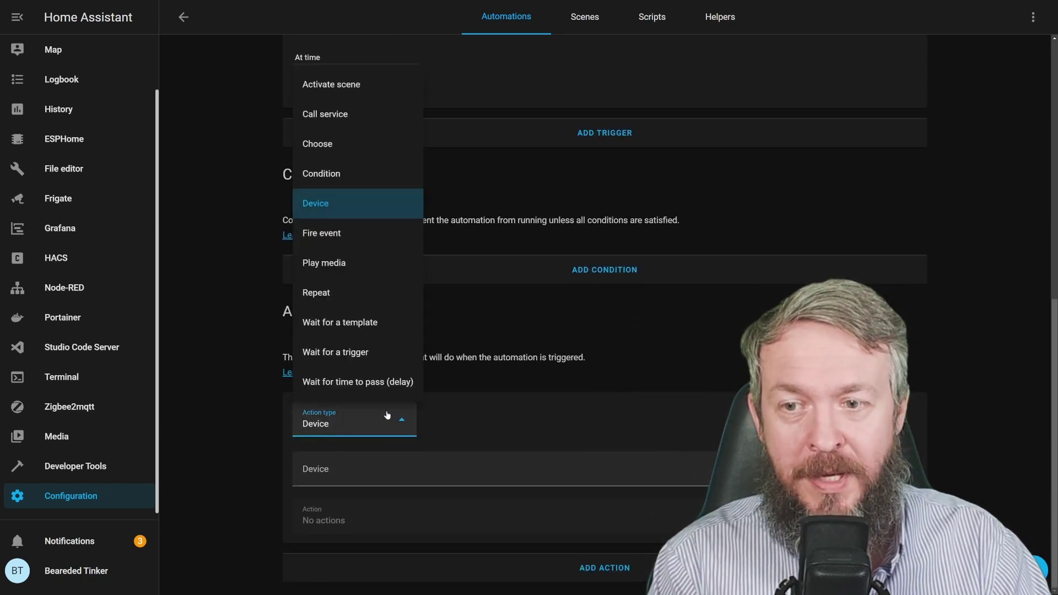
click(335, 264)
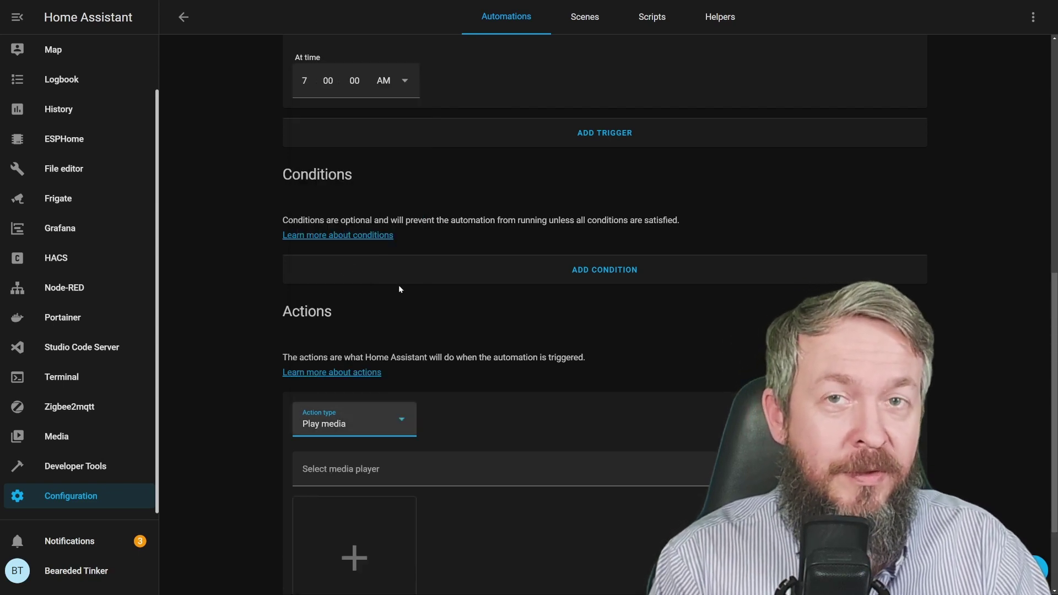
click(400, 467)
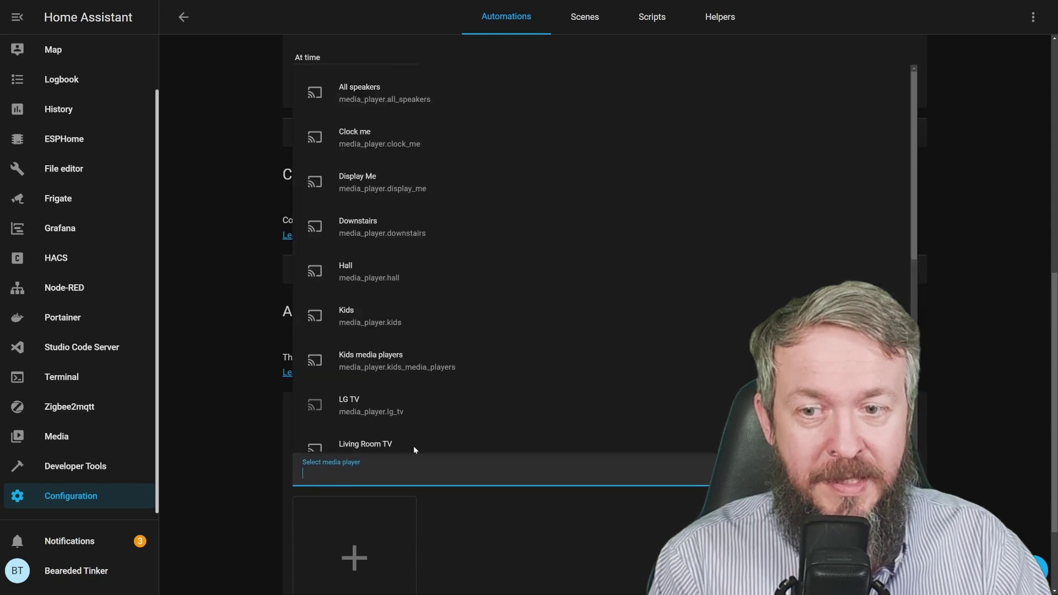
click(400, 230)
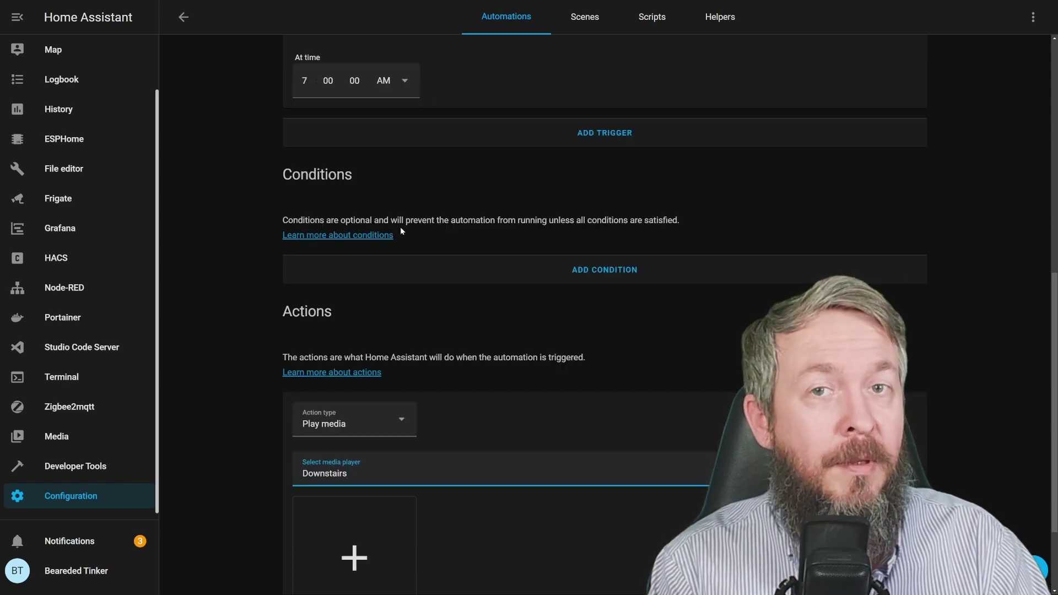
scroll(330, 441, down, 2)
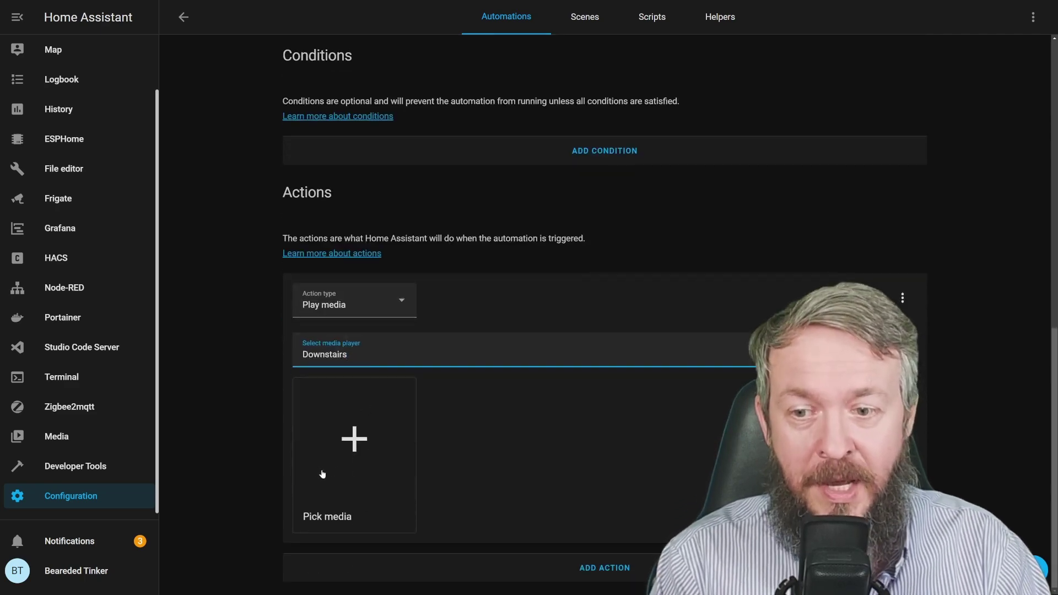
Pick the Antena Zagreb - Live station from Radio Browser as the action's media
click(349, 427)
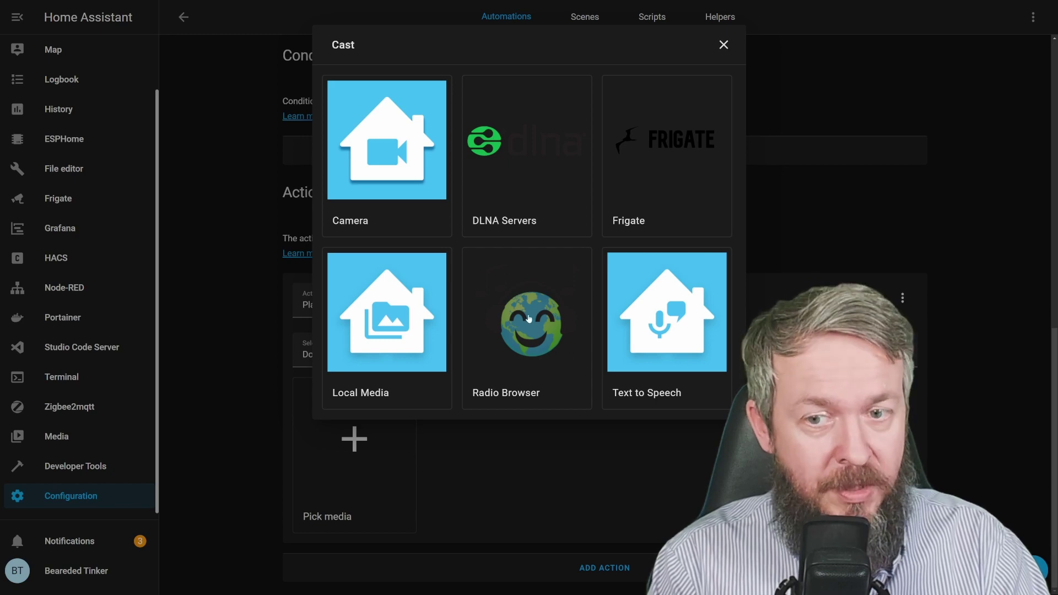
click(567, 355)
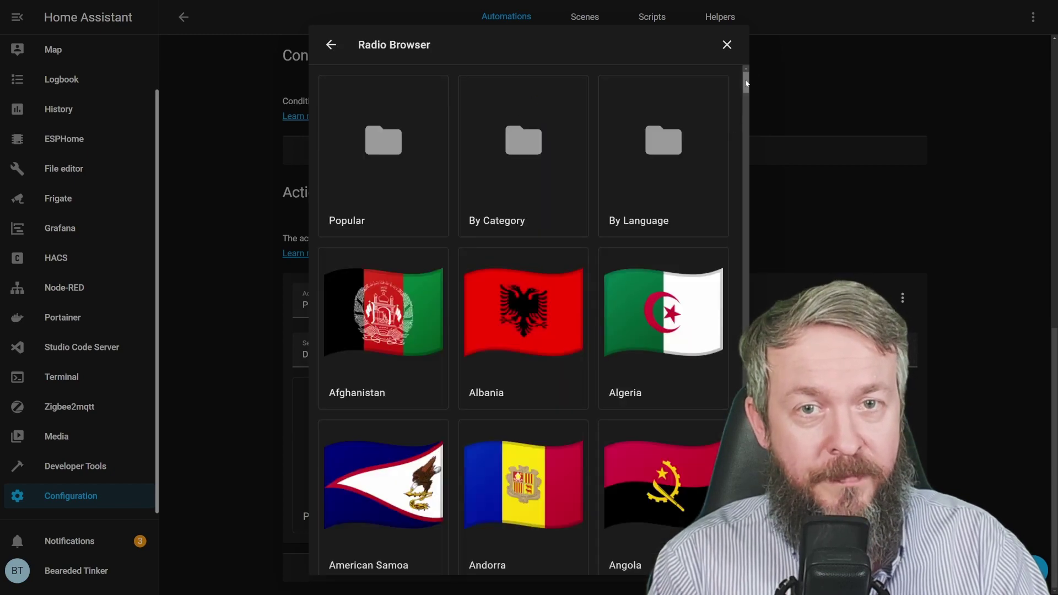
drag(745, 97, 745, 181)
click(721, 345)
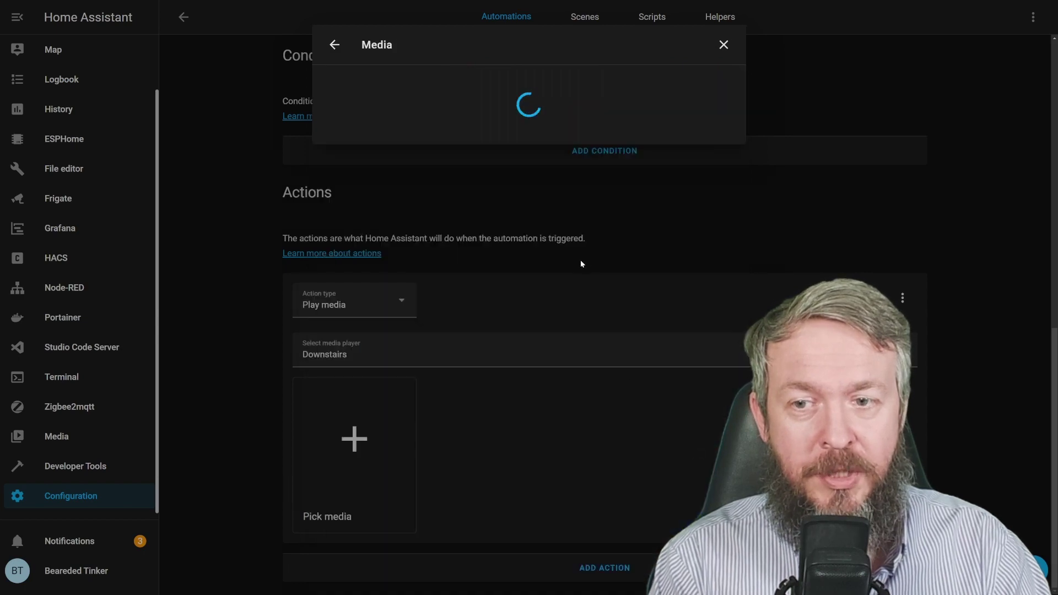
scroll(520, 177, down, 8)
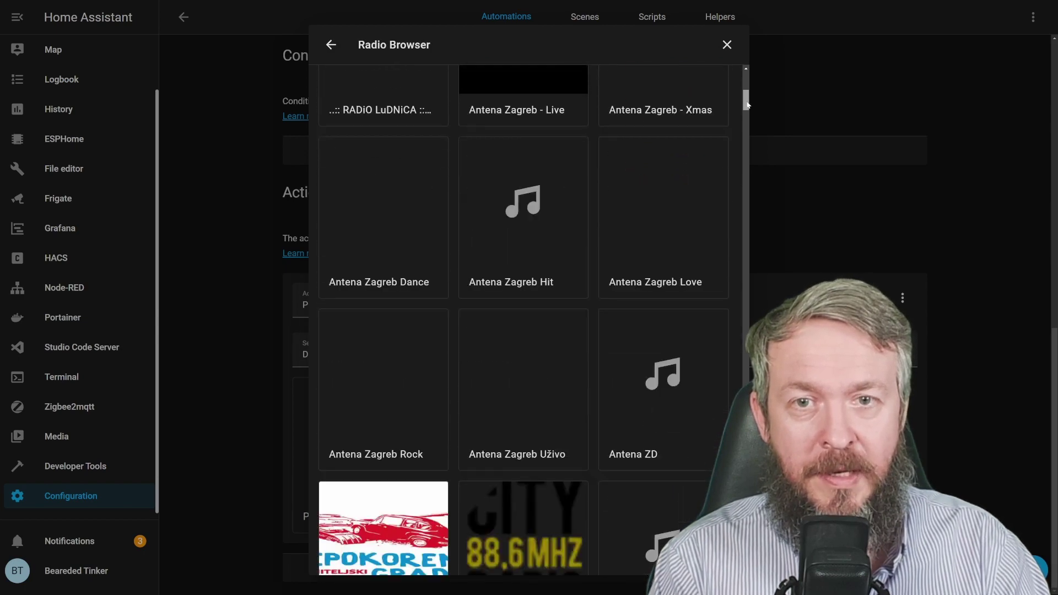
scroll(519, 177, up, 2)
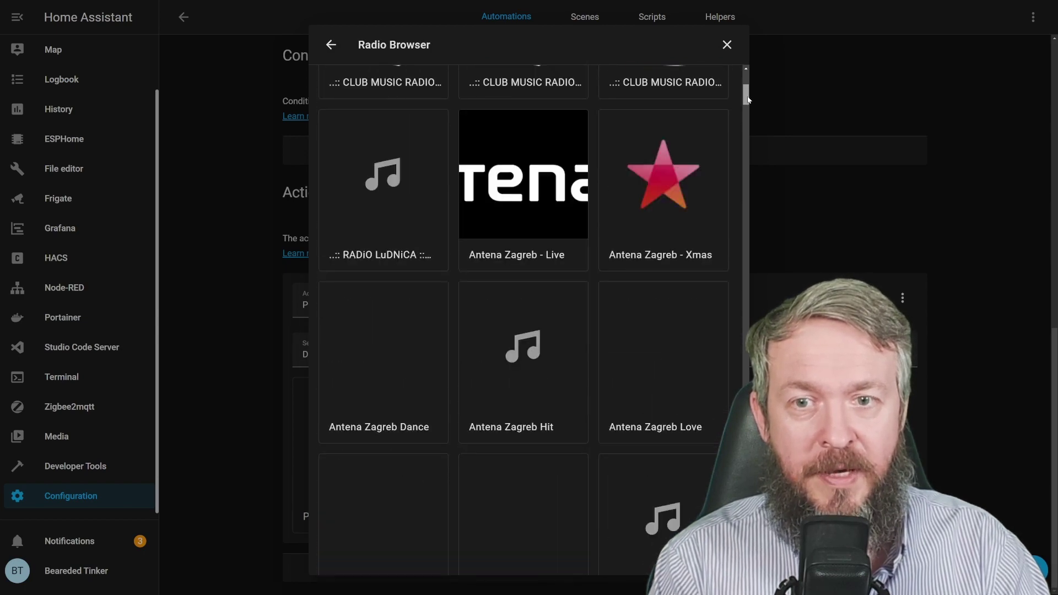
click(520, 176)
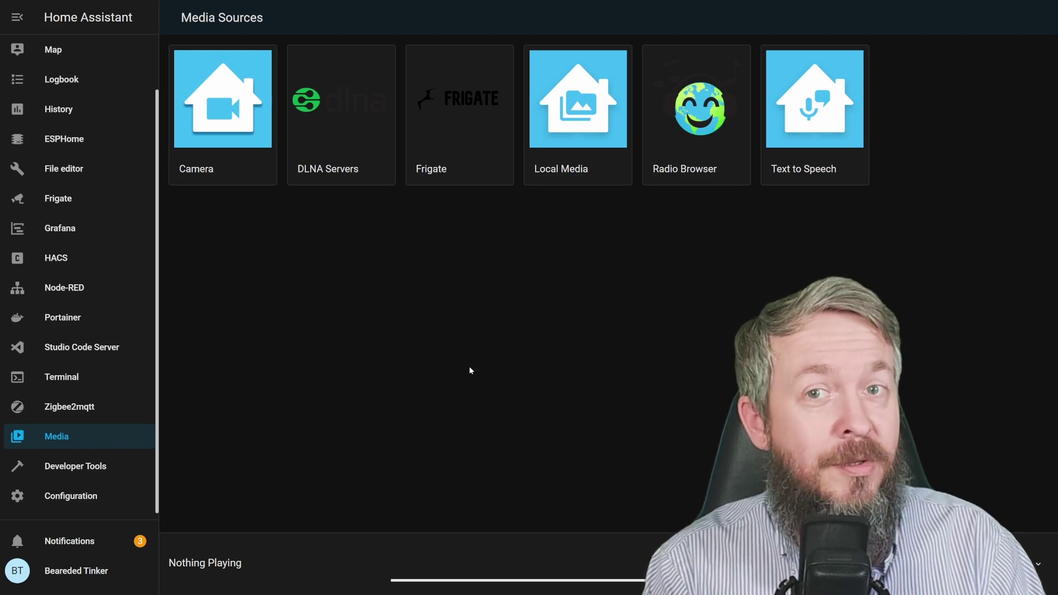
In Local Media, enter Manage and choose Add Media to bring up the file picker
click(568, 132)
click(1017, 18)
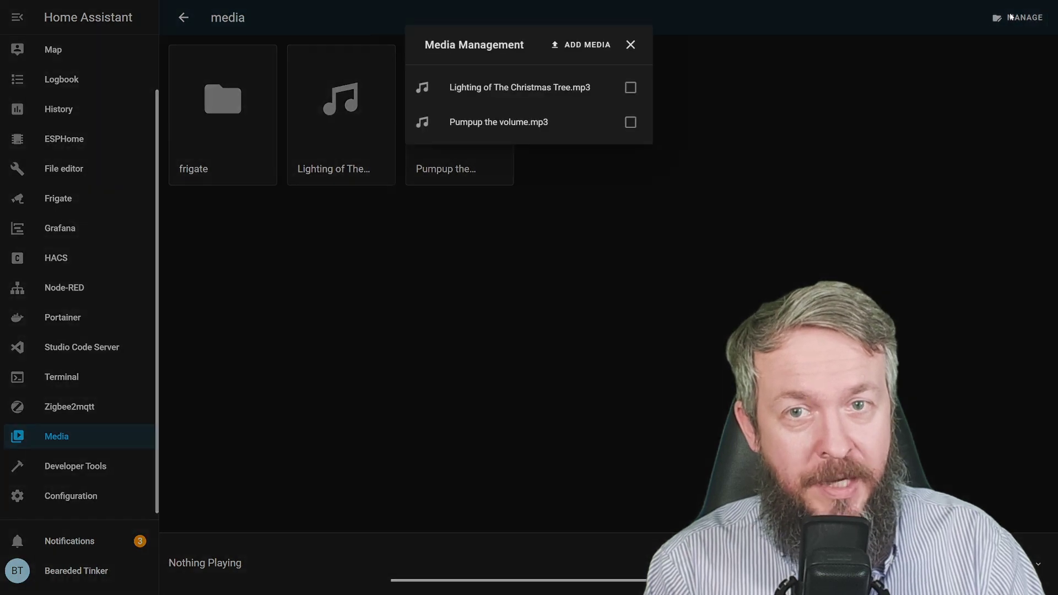
click(583, 49)
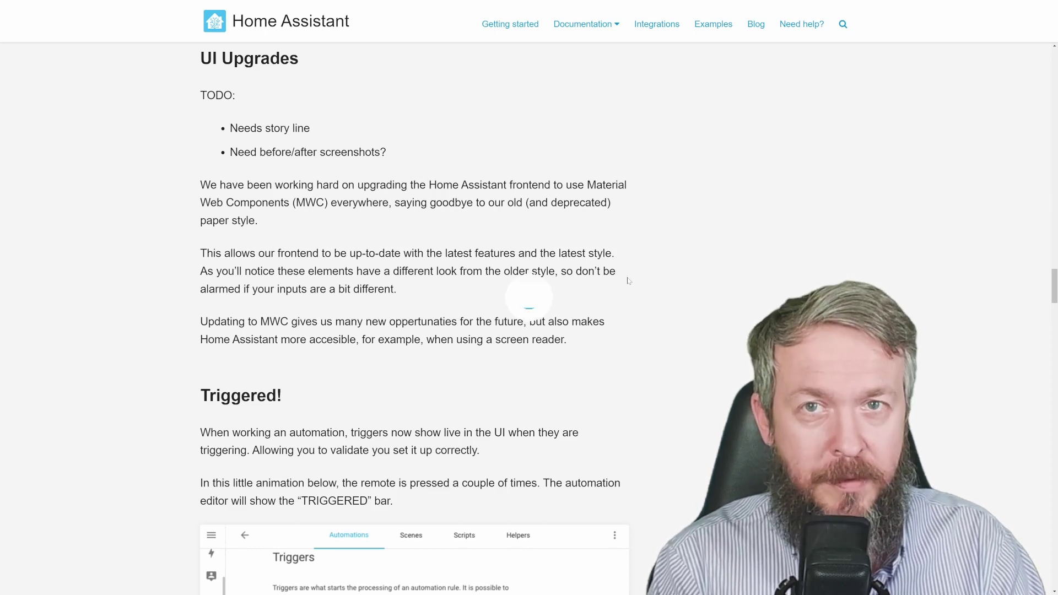
Scroll the release notes down to the UI Upgrades section
scroll(524, 300, down, 6)
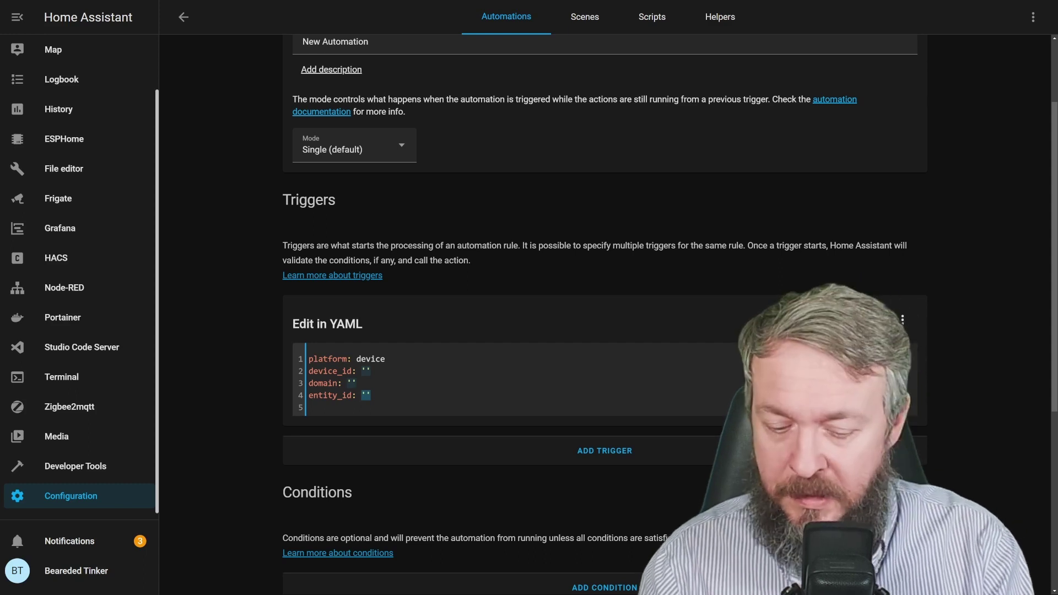
Set the trigger's entity_id to the autocomplete-suggested sensor matching 'sensor.fr'
text(sensor.)
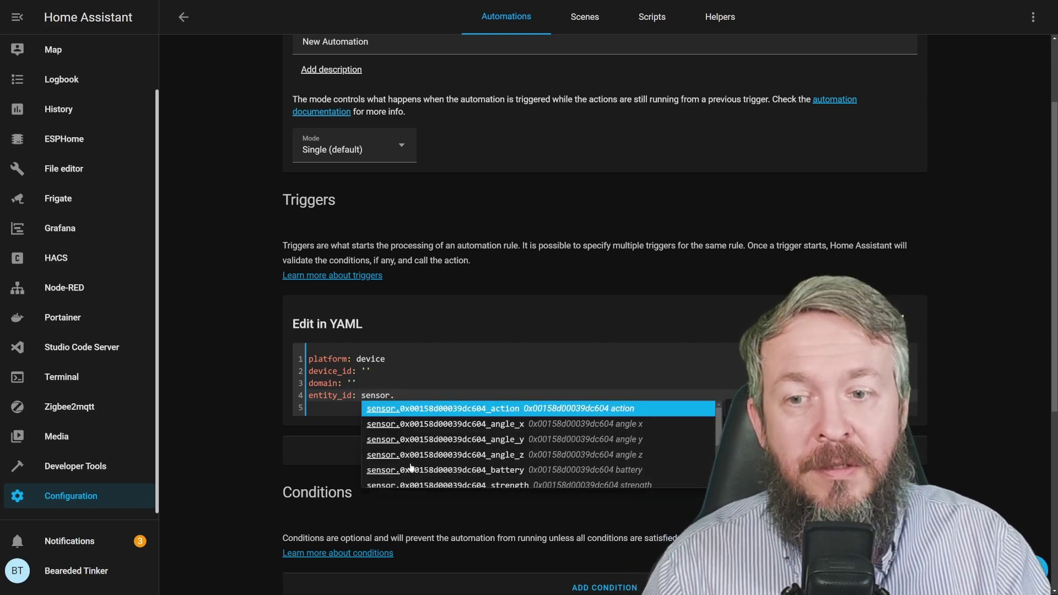
text(fr)
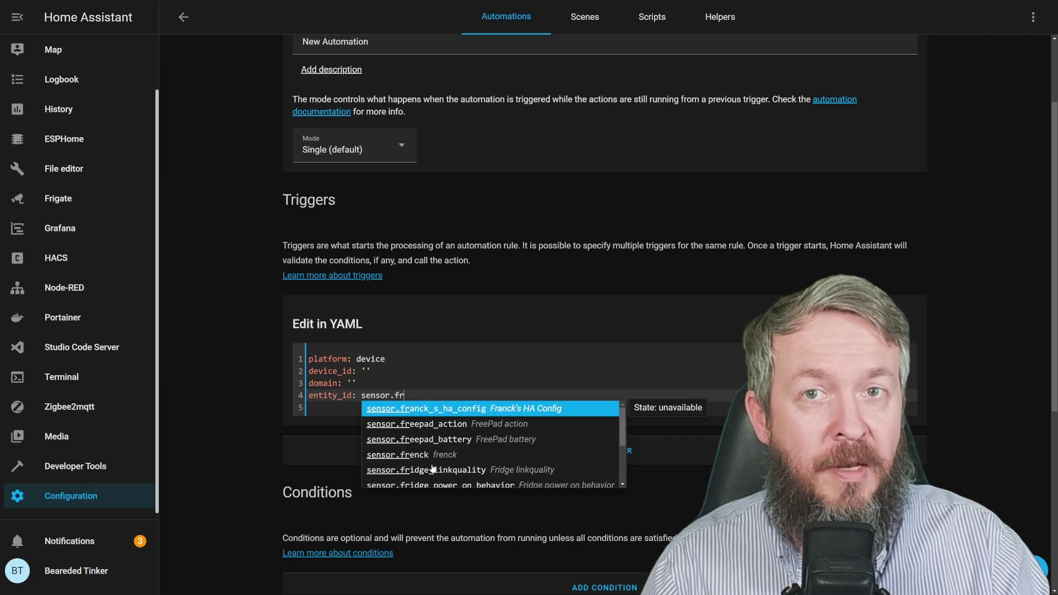
click(432, 456)
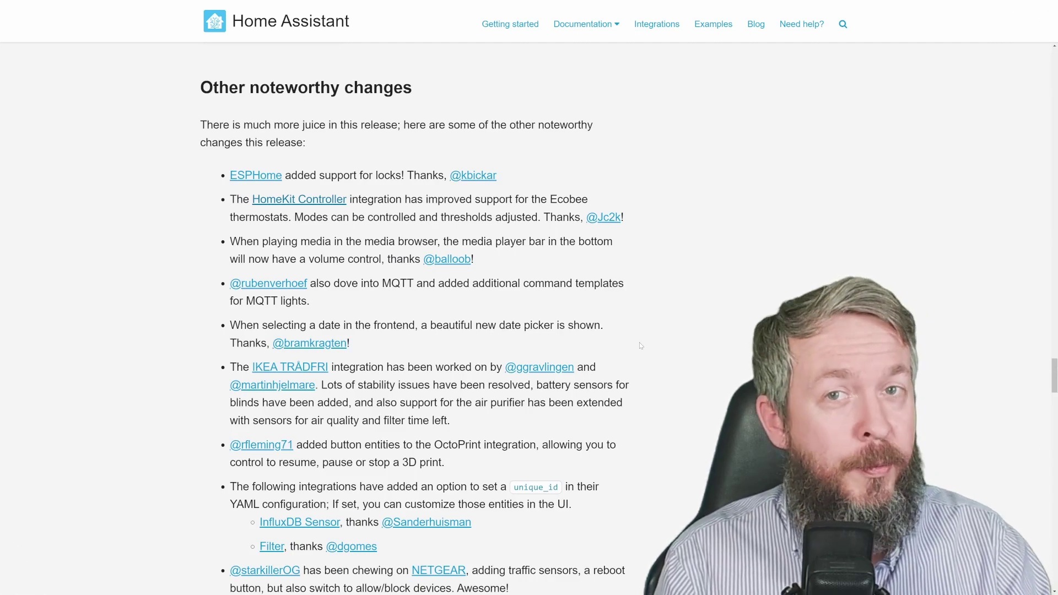
Scroll past Other noteworthy changes and New Integrations to entries like ASUSWRT, IKEA TRÅDFRI, MQTT and Nest
scroll(640, 343, down, 3)
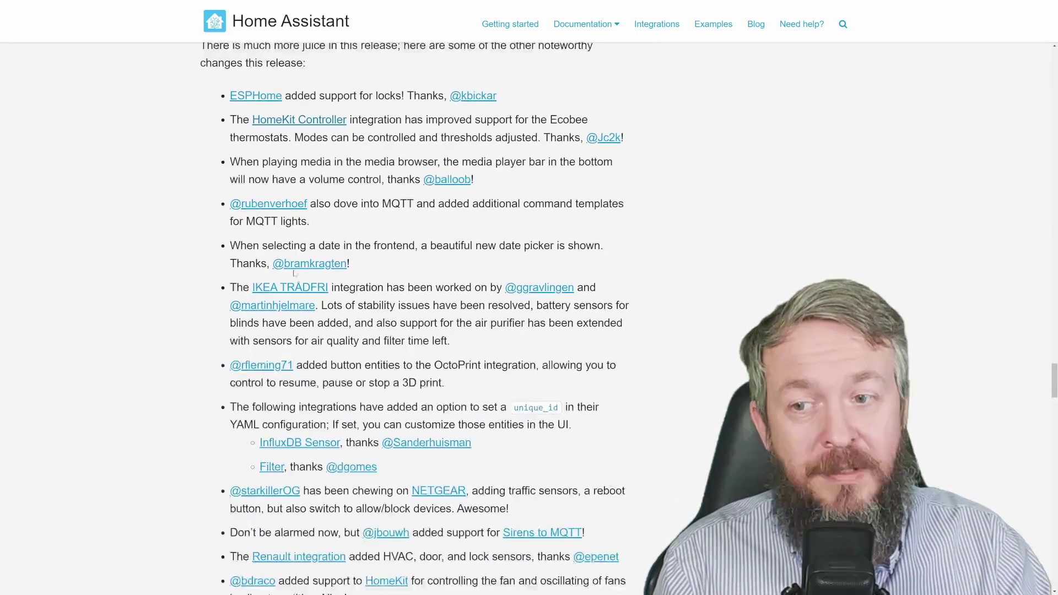
scroll(297, 276, down, 2)
scroll(297, 276, down, 2)
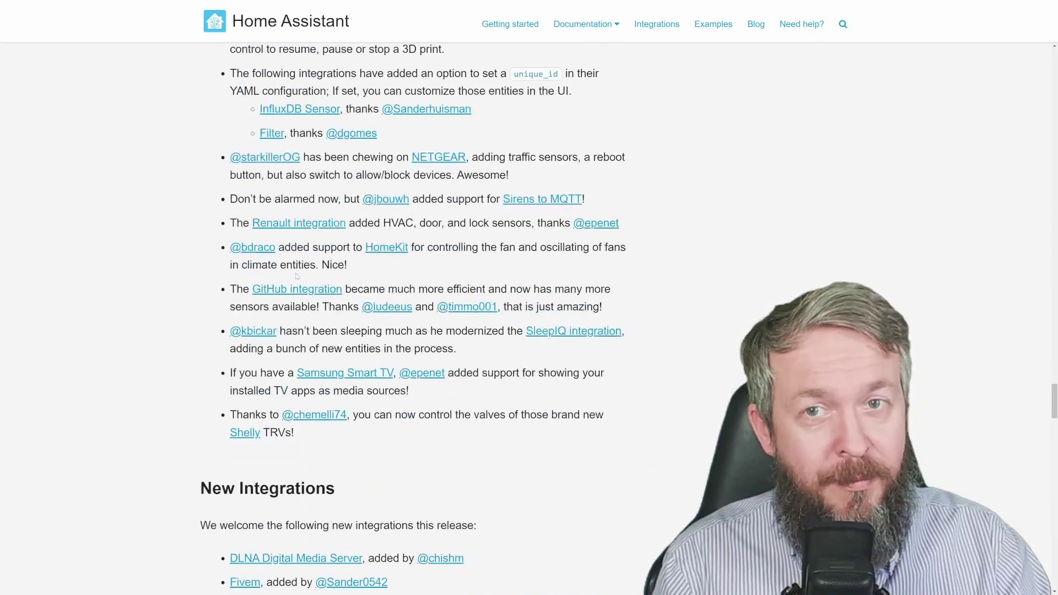
scroll(297, 276, down, 4)
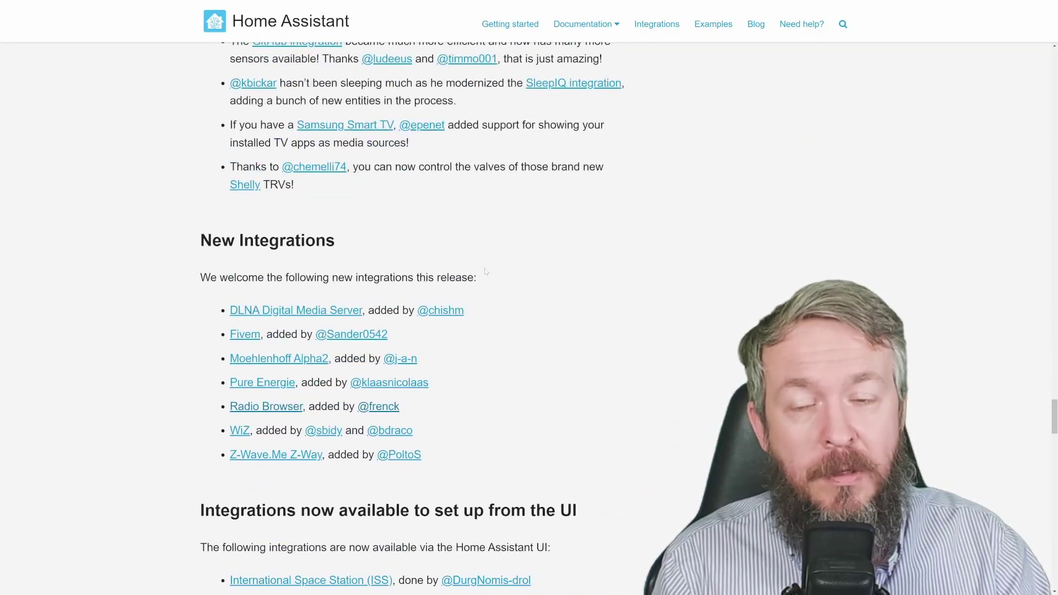
scroll(180, 337, down, 1)
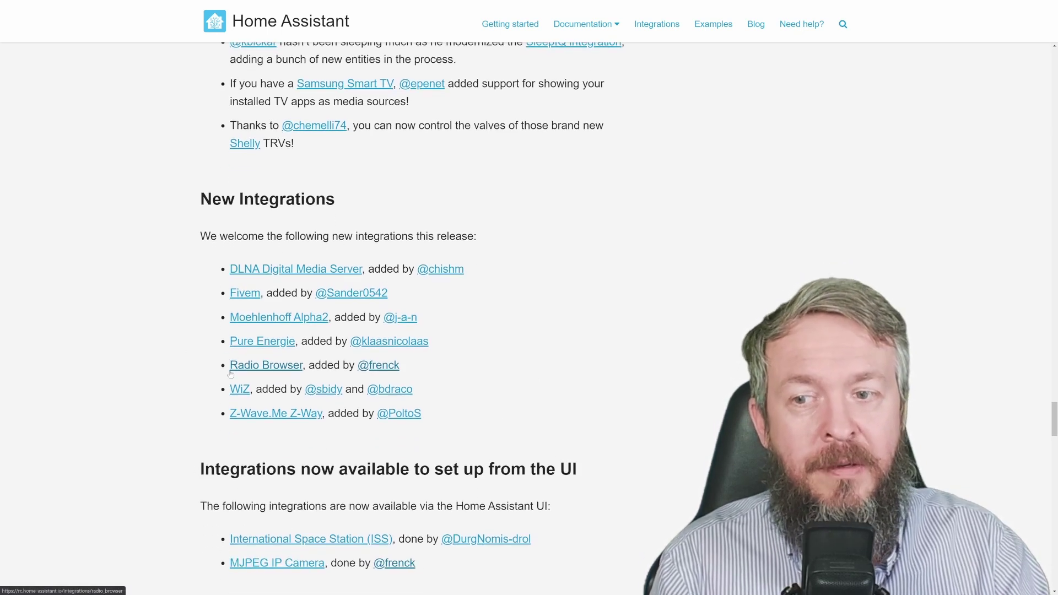
scroll(482, 380, down, 4)
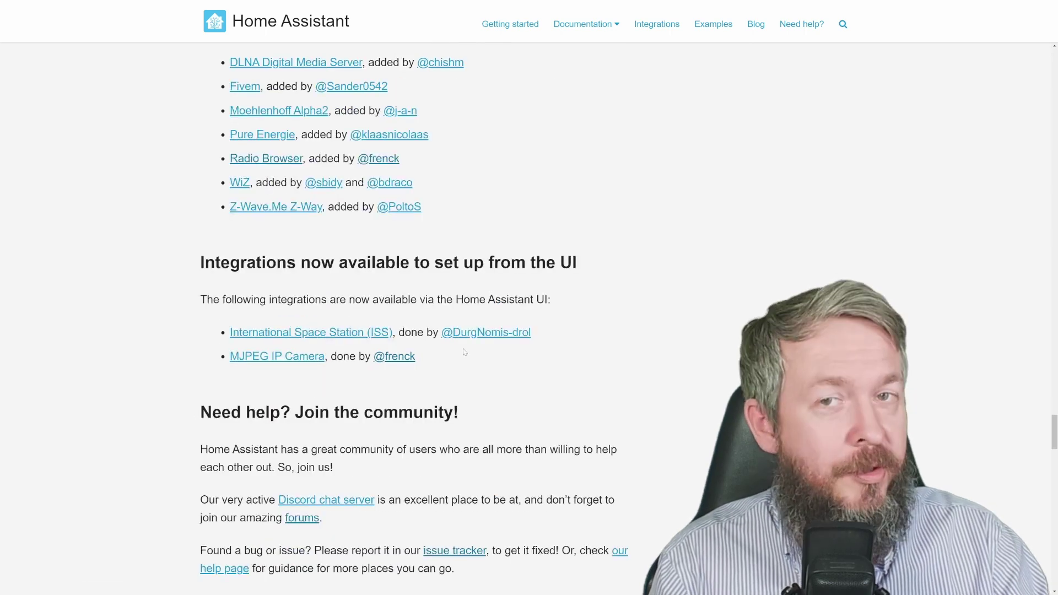
scroll(192, 413, down, 6)
Scroll the breaking changes down to the Twitch, Updater, Vallox, XBee and Z-Wave JS entries
scroll(465, 357, down, 5)
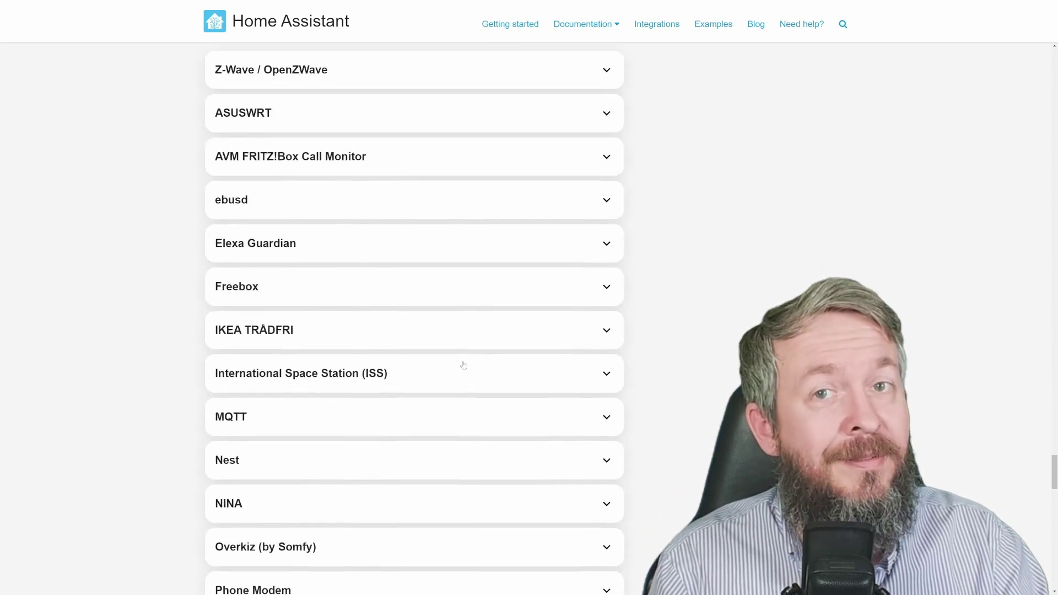
scroll(461, 367, down, 4)
scroll(461, 367, down, 3)
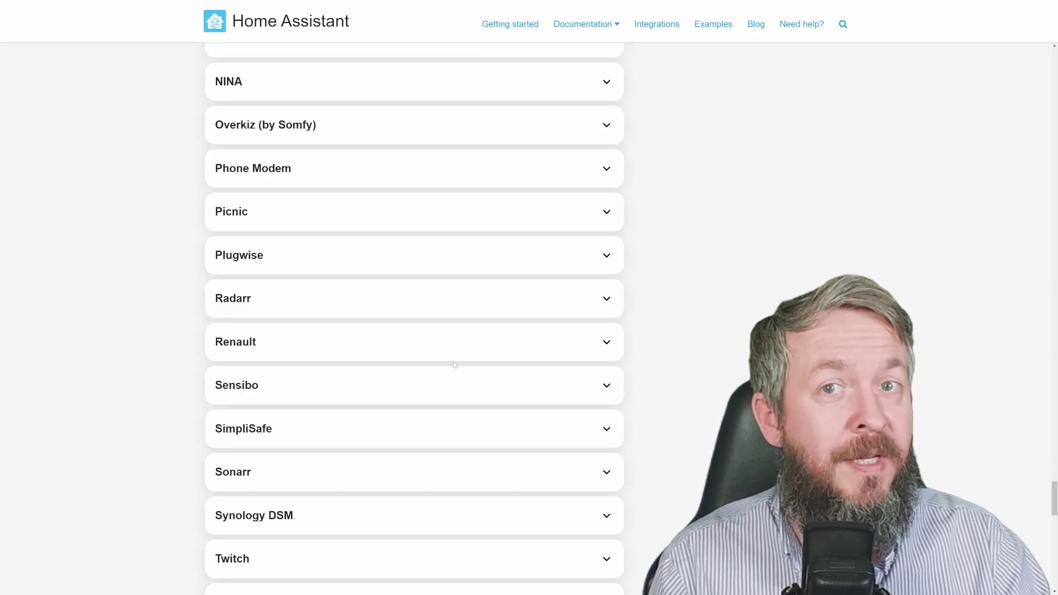
scroll(453, 364, down, 5)
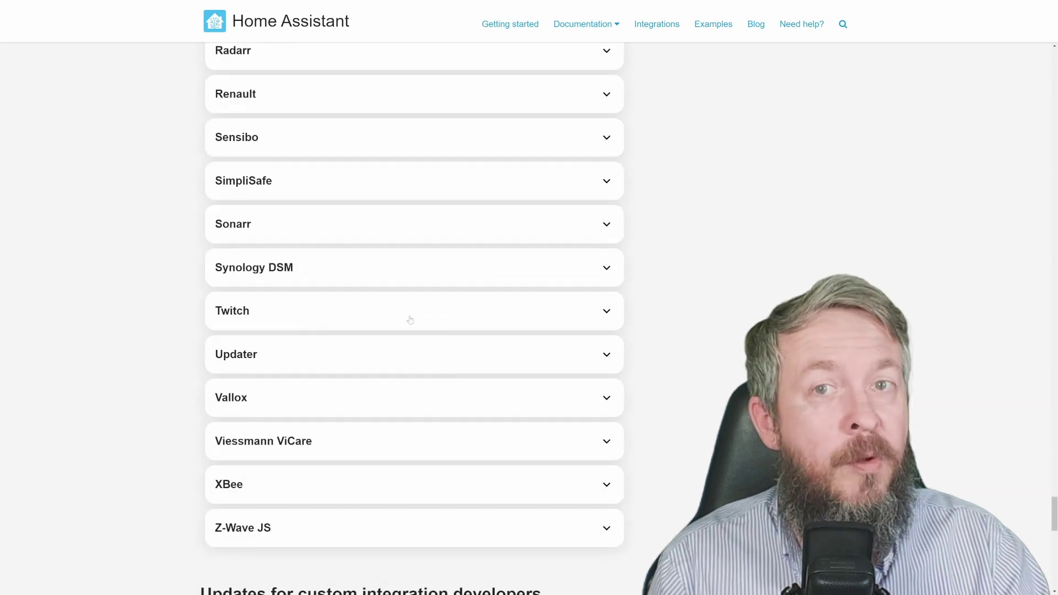